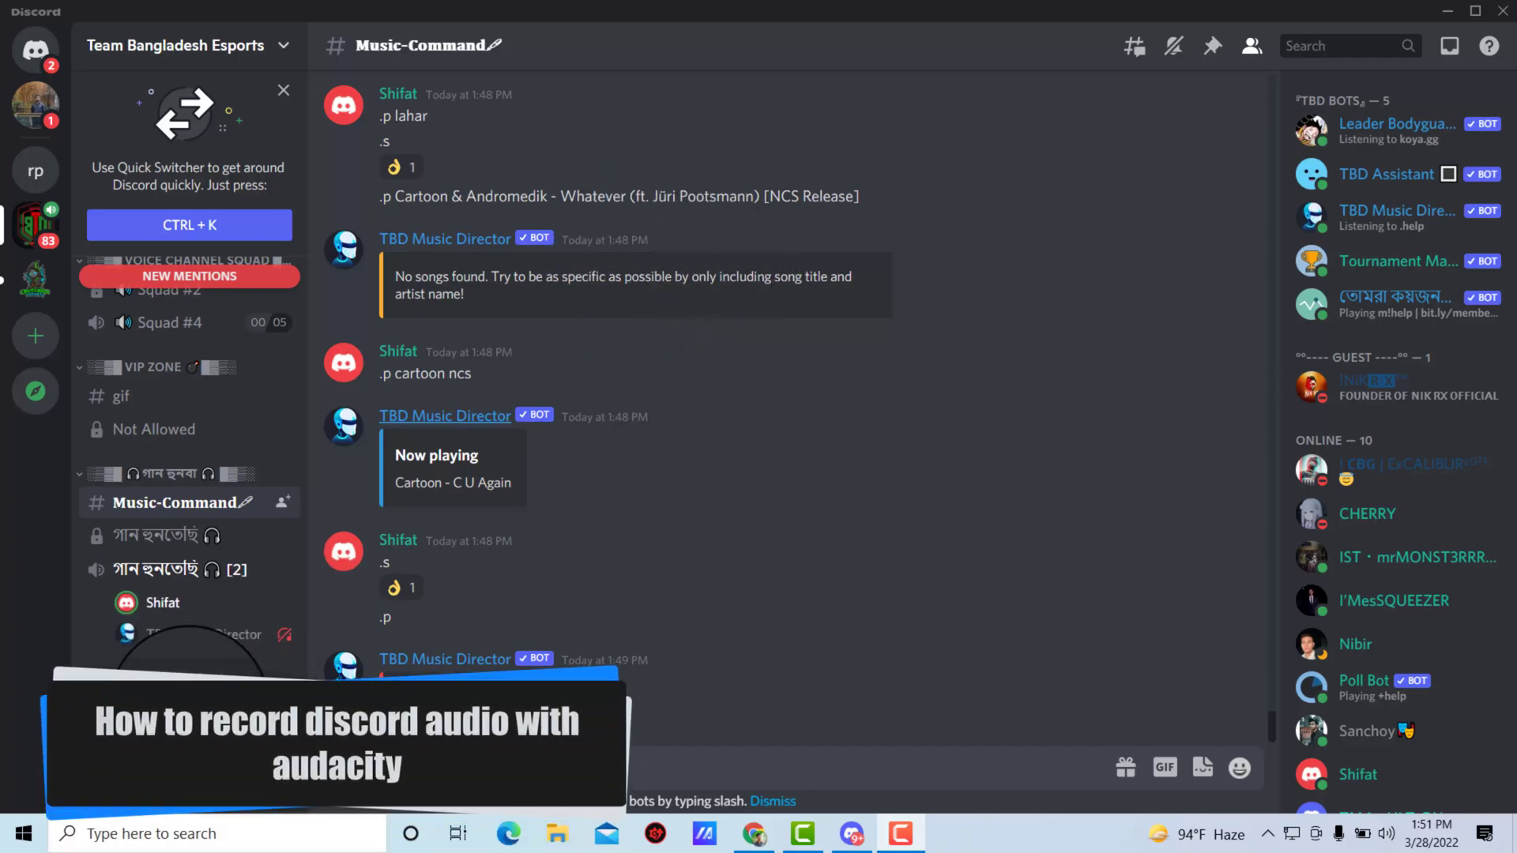
Open Windows search briefly, then return to Discord's message box.
click(158, 833)
click(1012, 505)
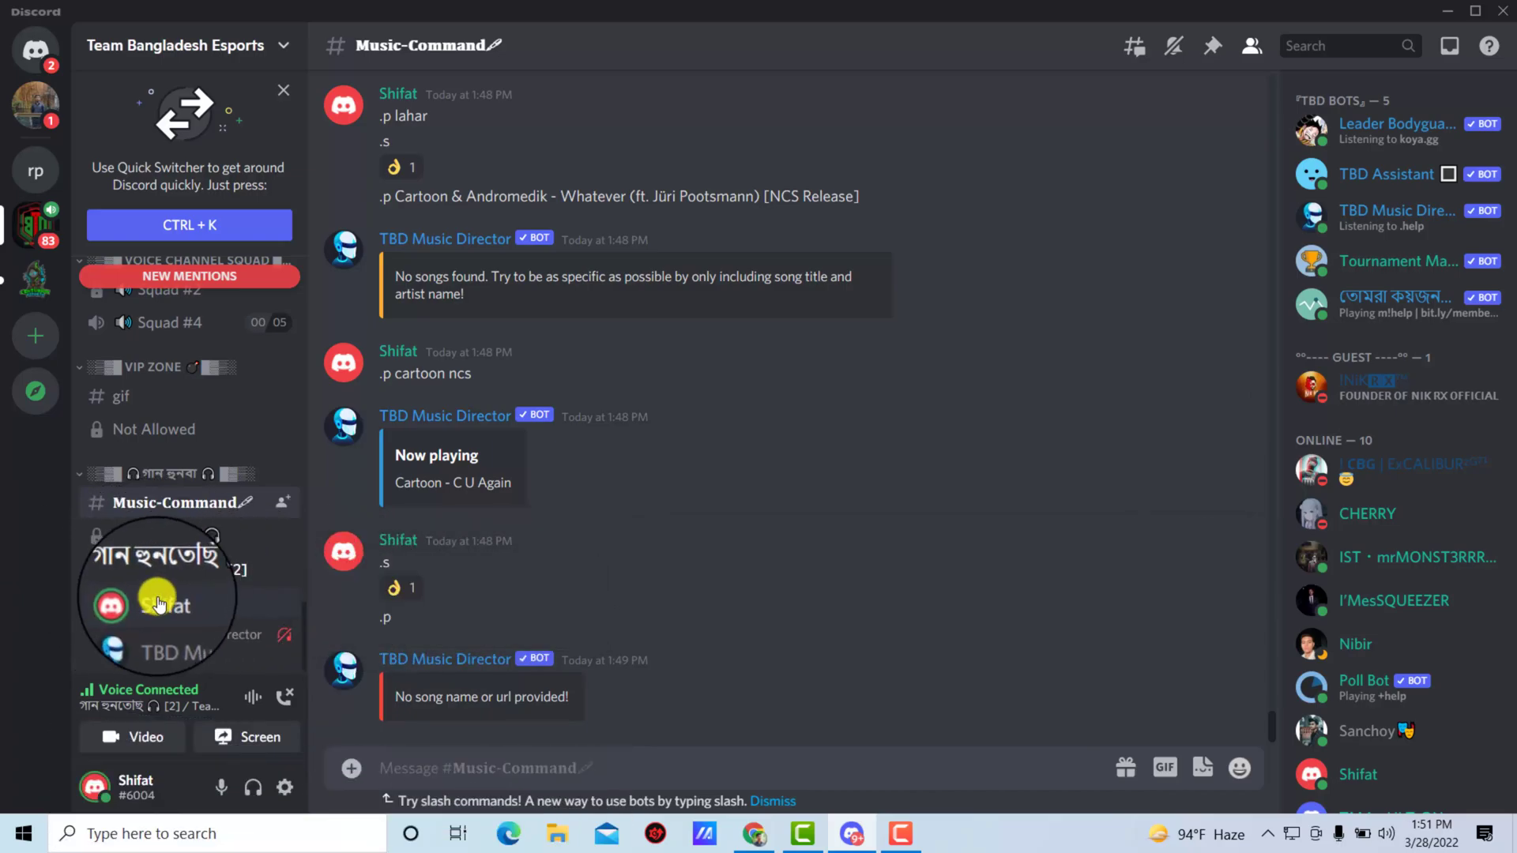
mouse_move(177, 570)
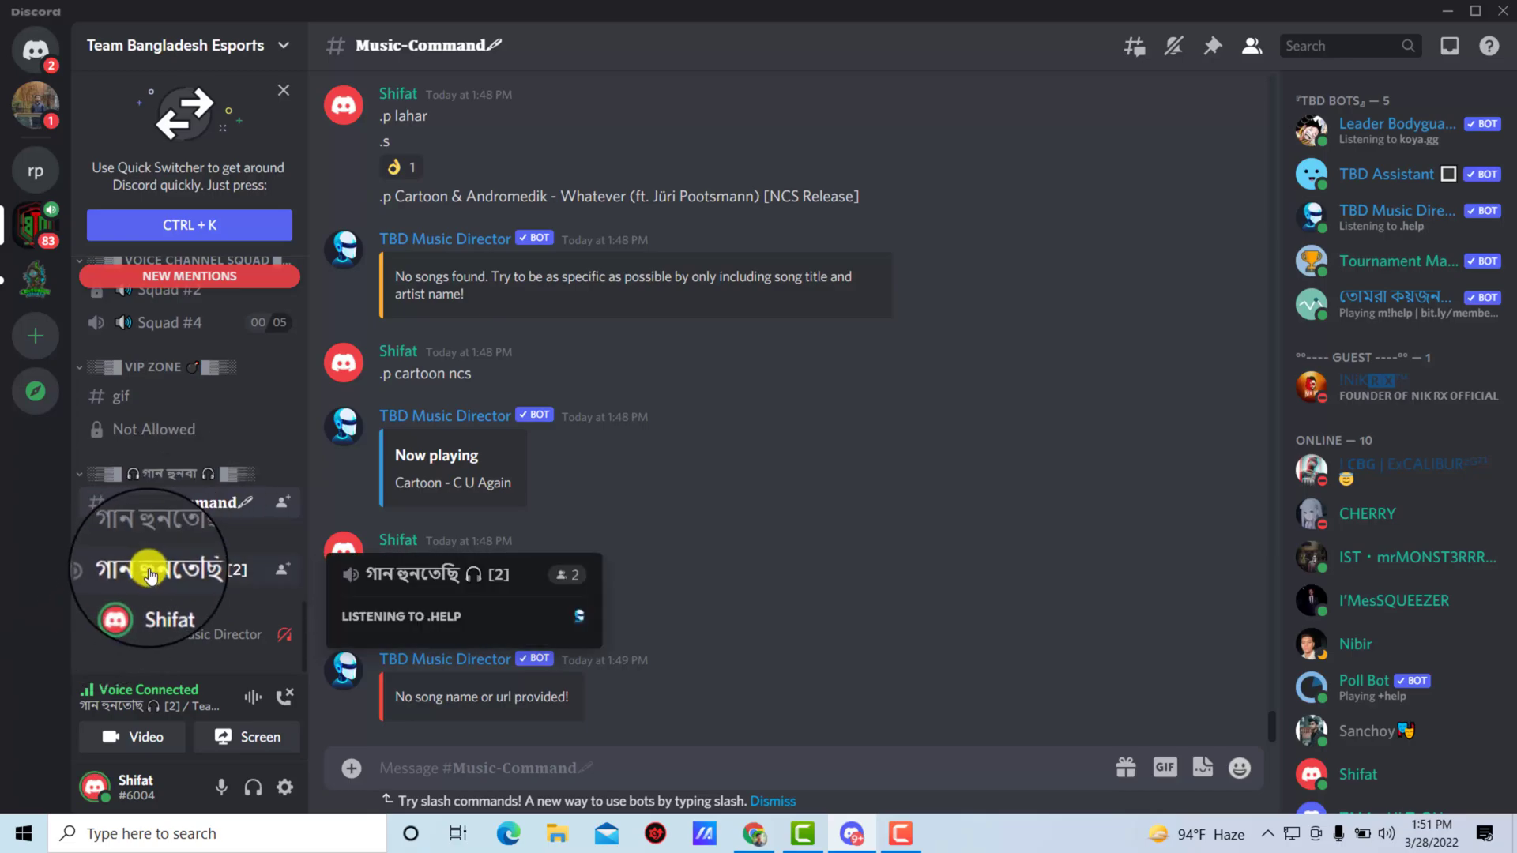
click(450, 768)
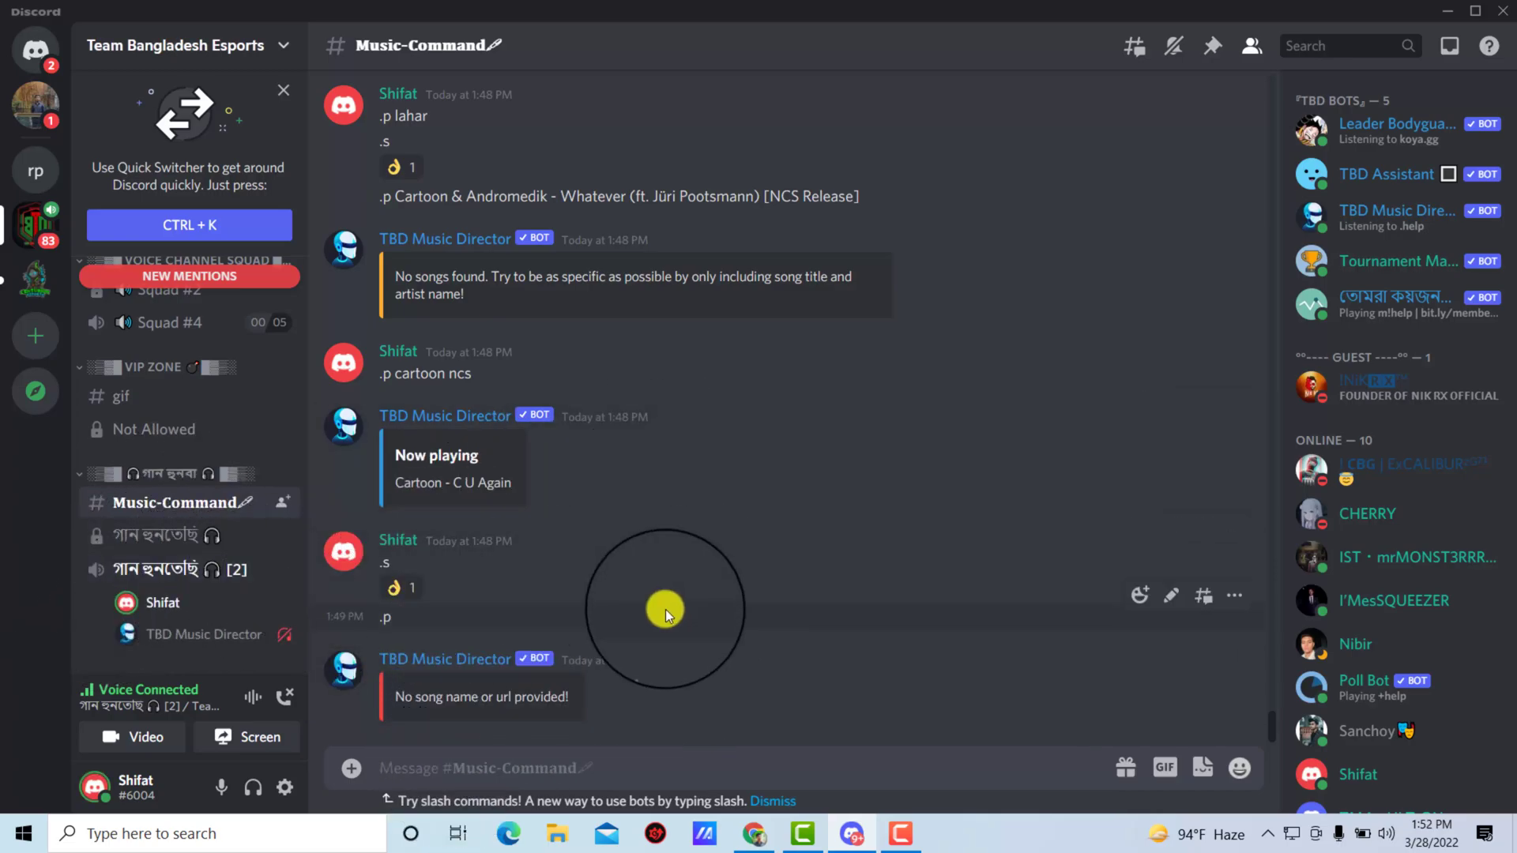
Launch Audacity by searching 'ud', dismiss its Welcome dialog, and place the window over Discord.
click(299, 829)
text(u)
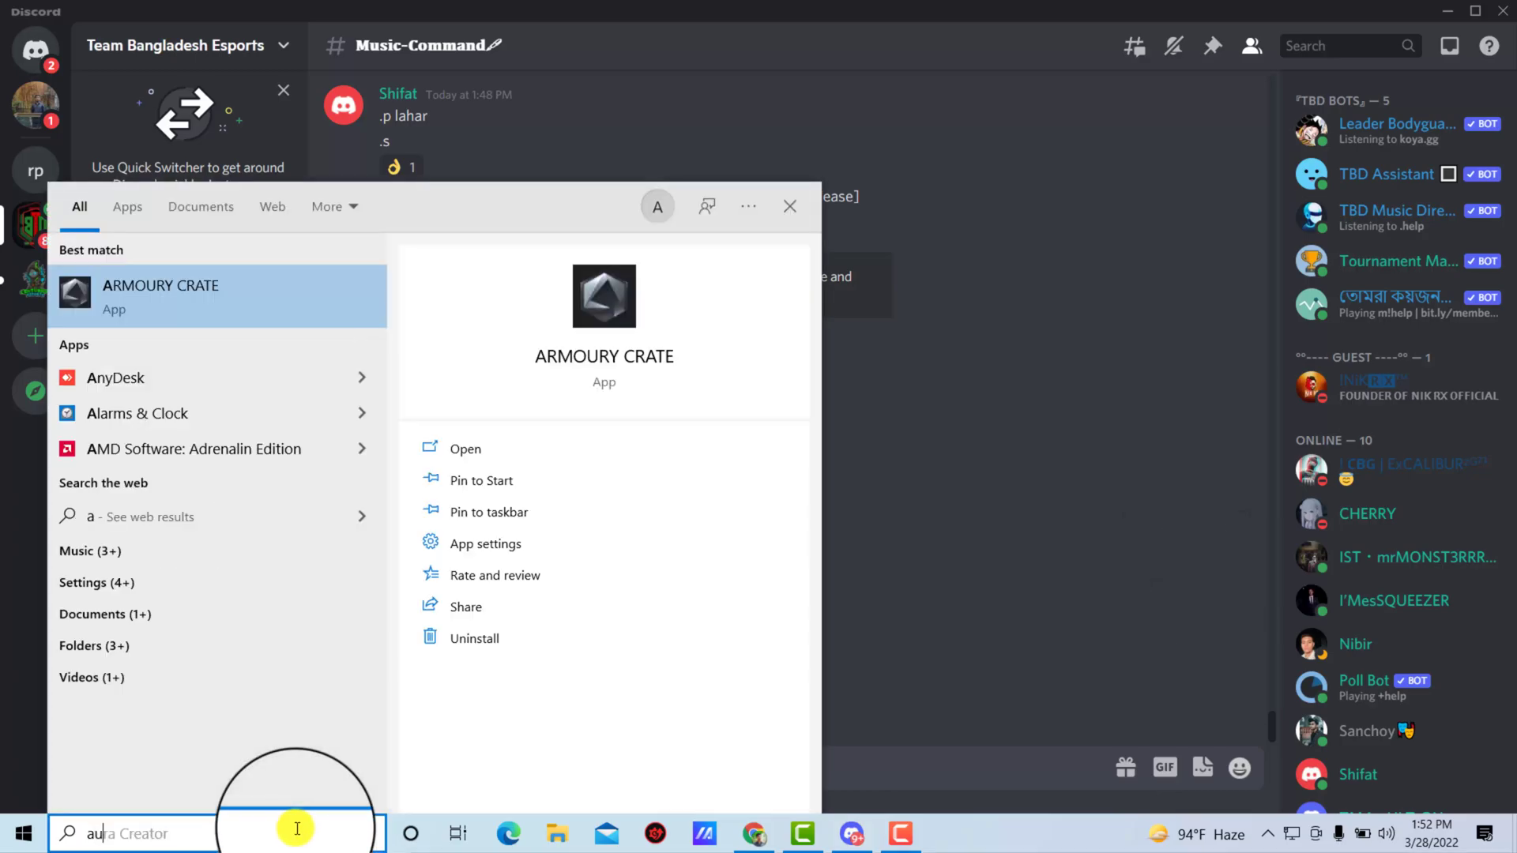
text(d)
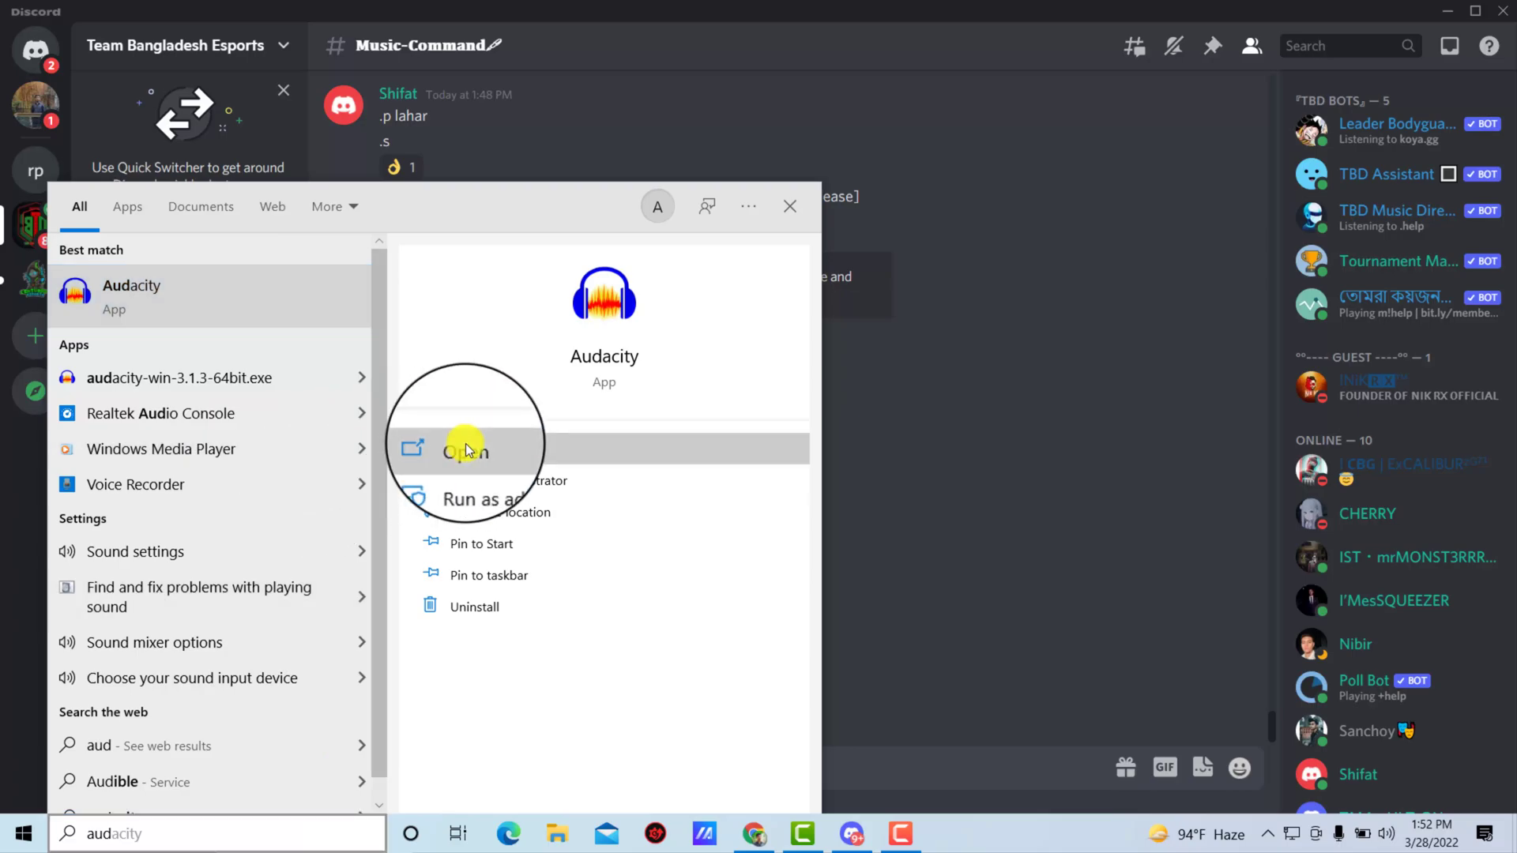
click(464, 447)
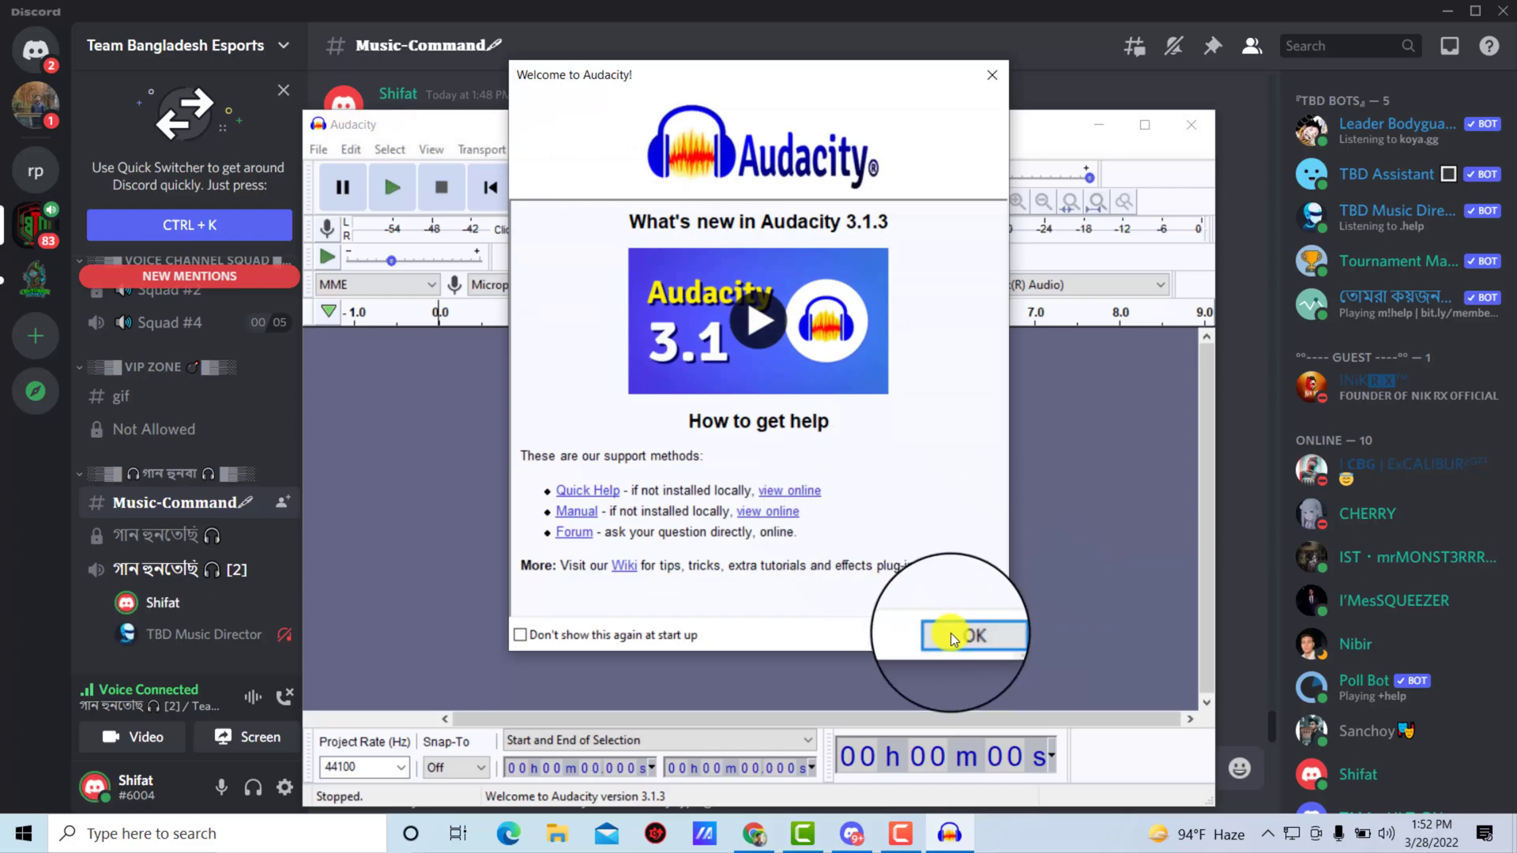
click(952, 639)
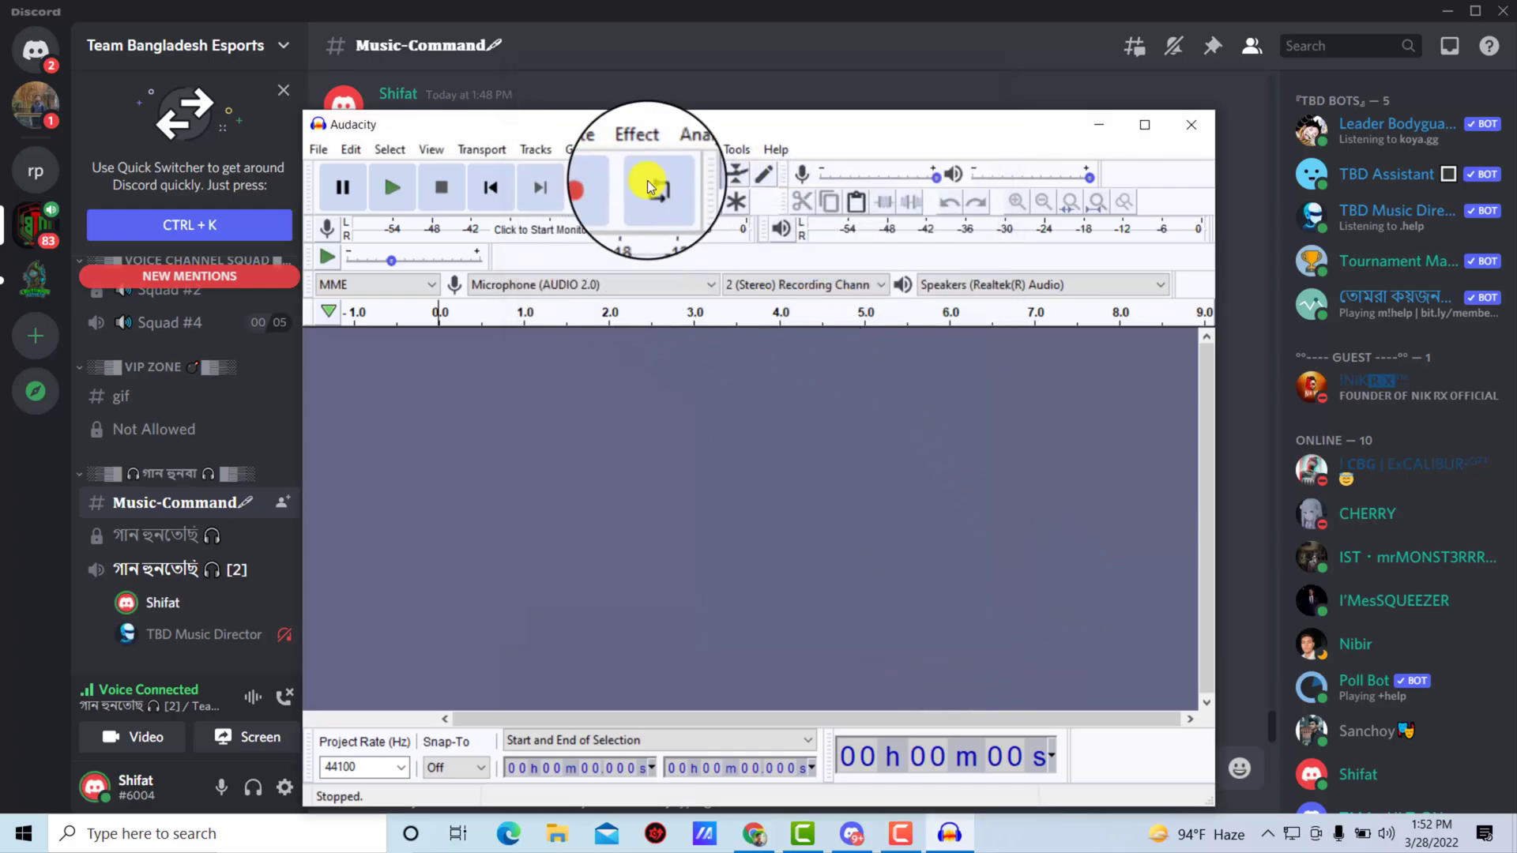
drag(675, 130, 736, 144)
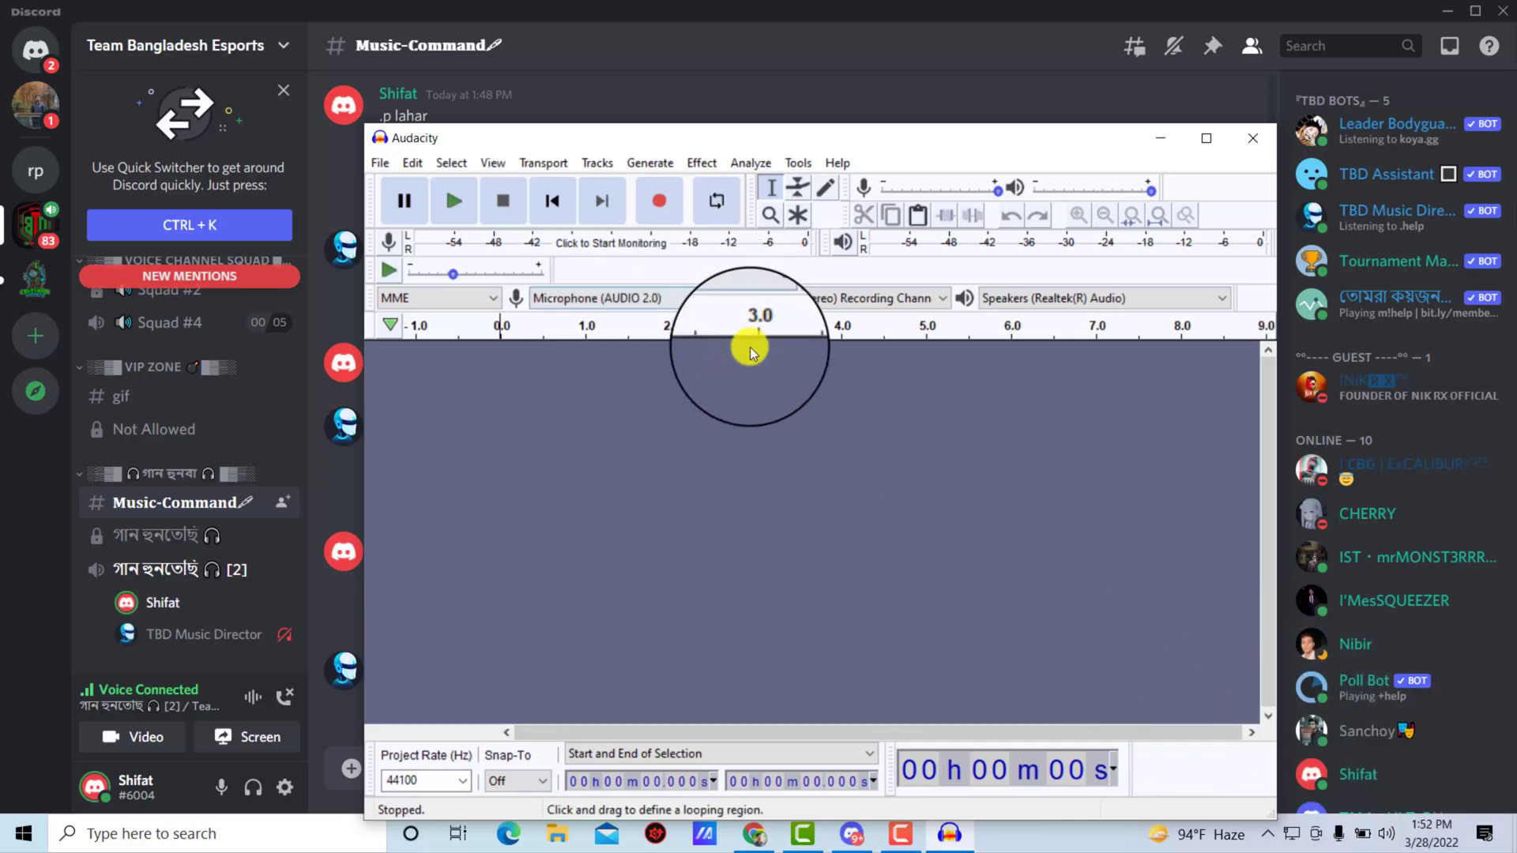
Open the Volume Mixer from the speaker tray icon's sound options.
right_click(1390, 844)
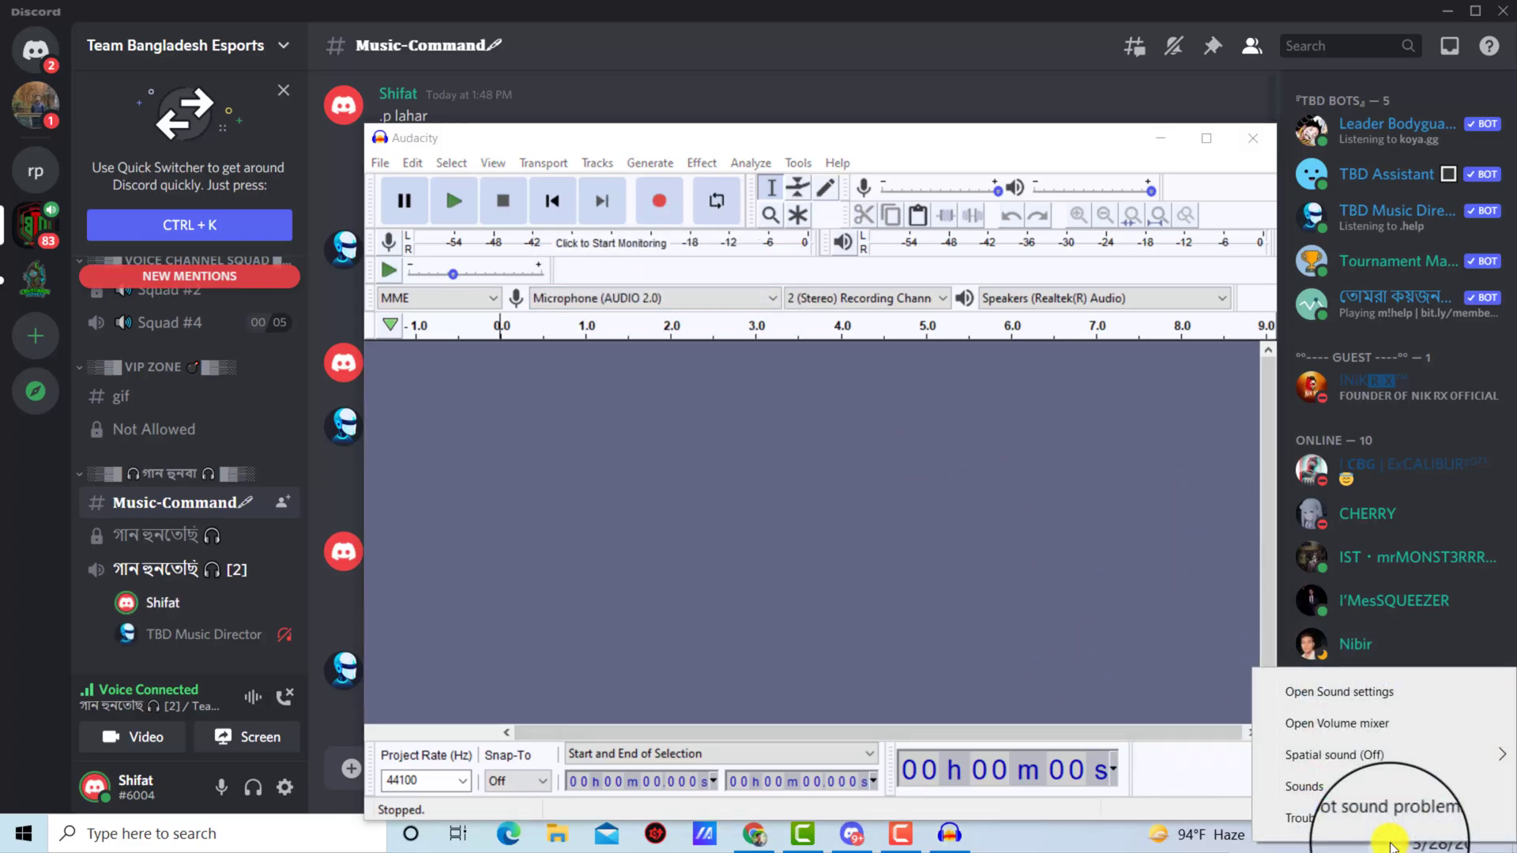
click(1065, 841)
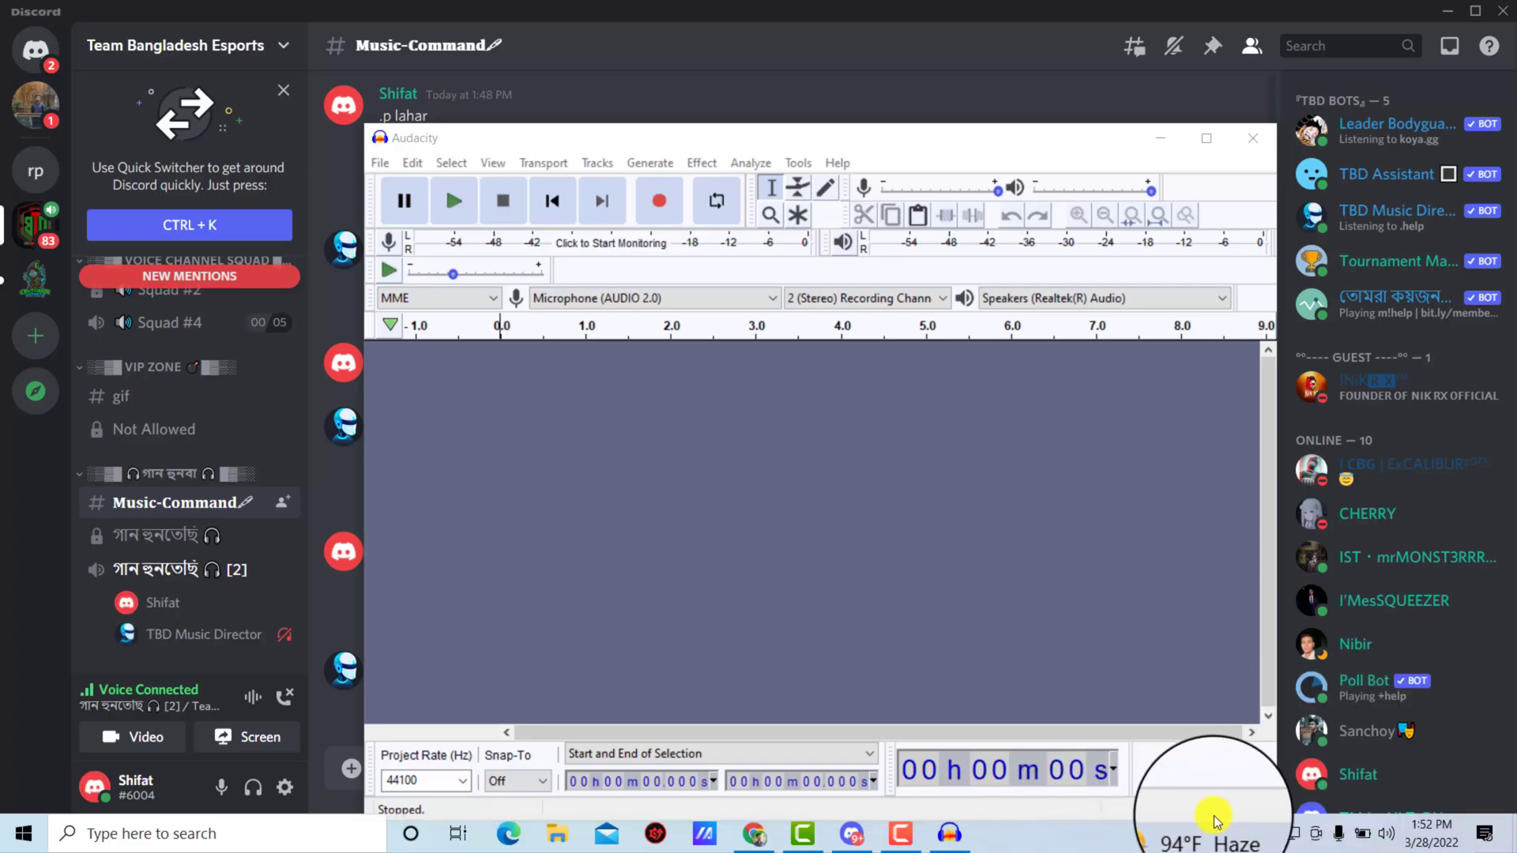
click(1386, 833)
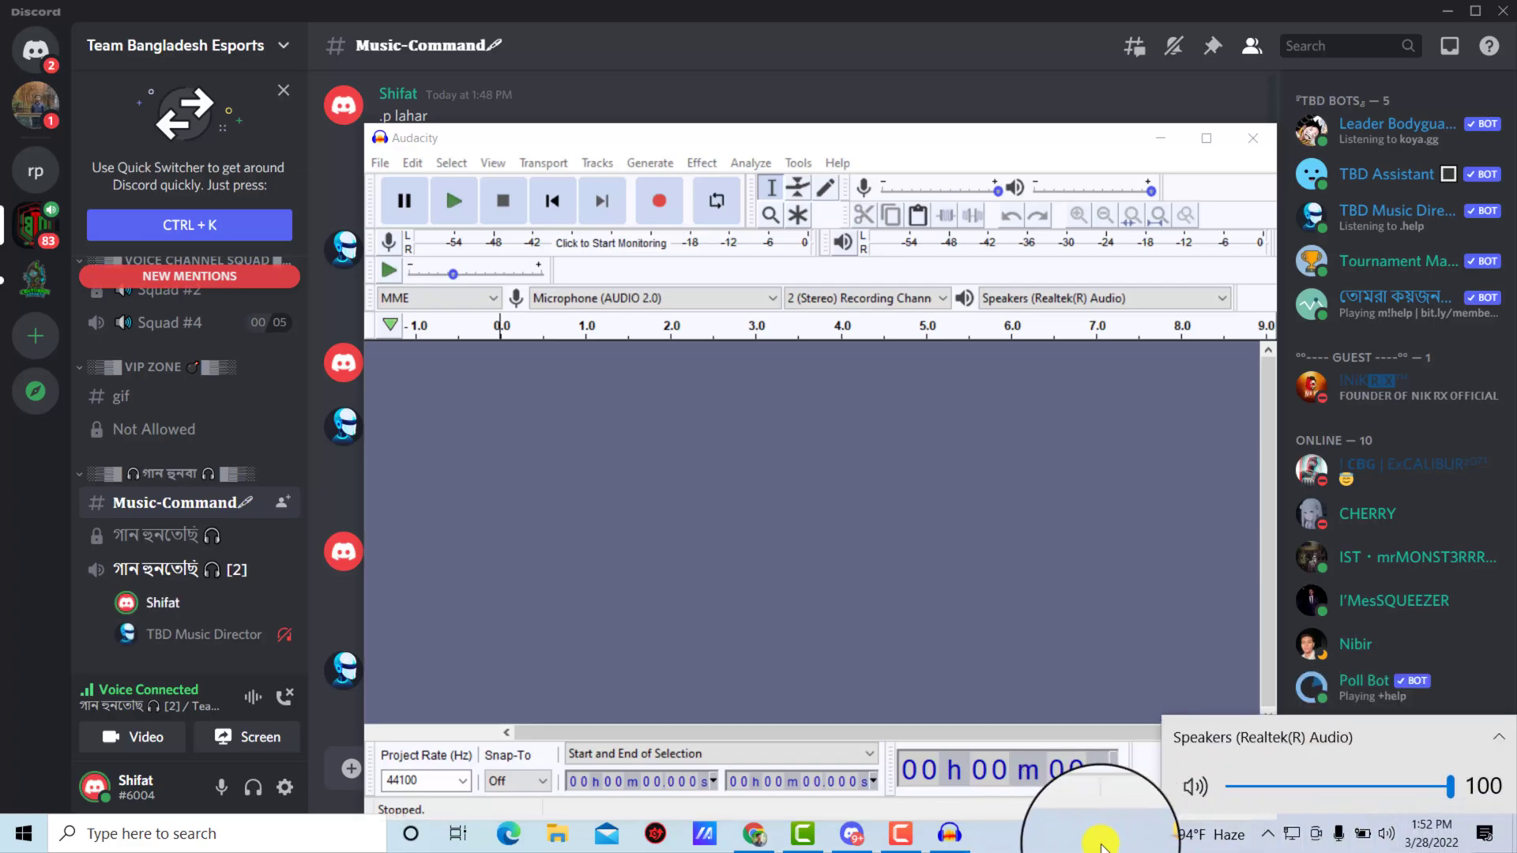
click(1303, 838)
right_click(1390, 843)
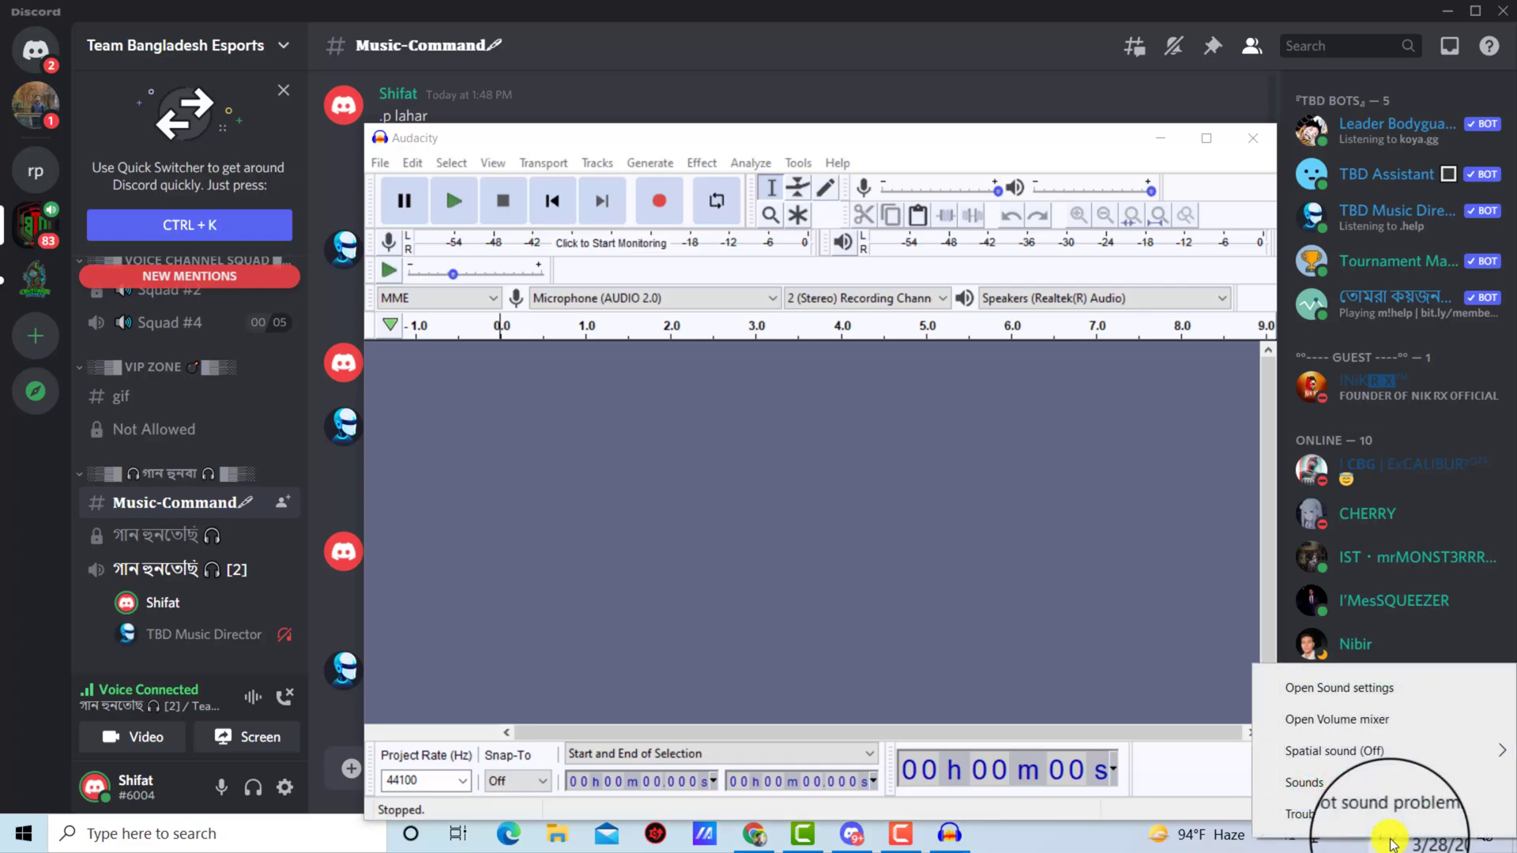
click(1361, 722)
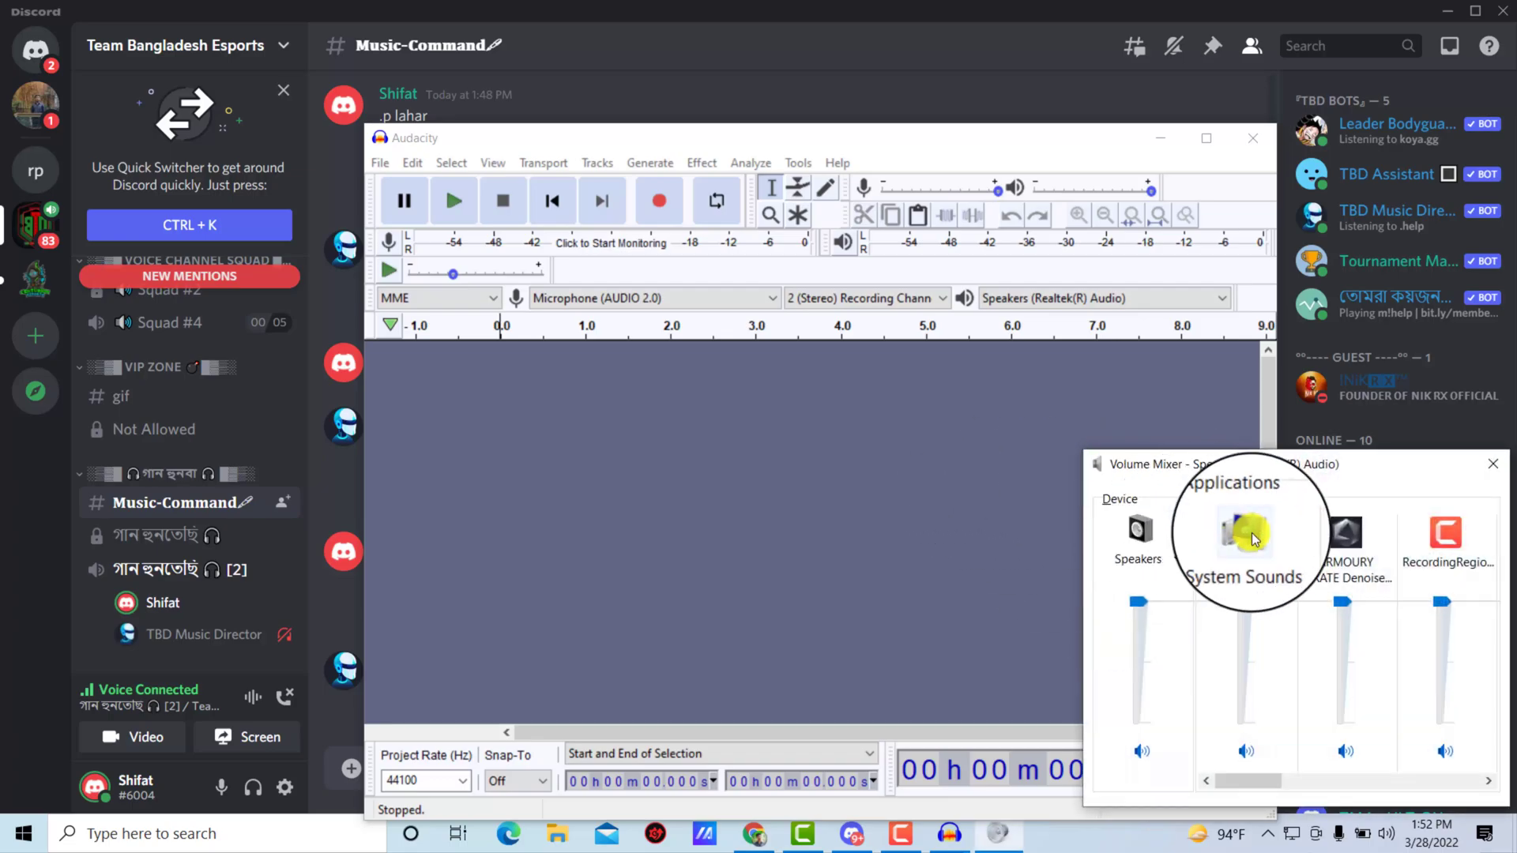
Enable the Stereo Mix device on the Recording tab of Windows Sound settings.
click(1251, 532)
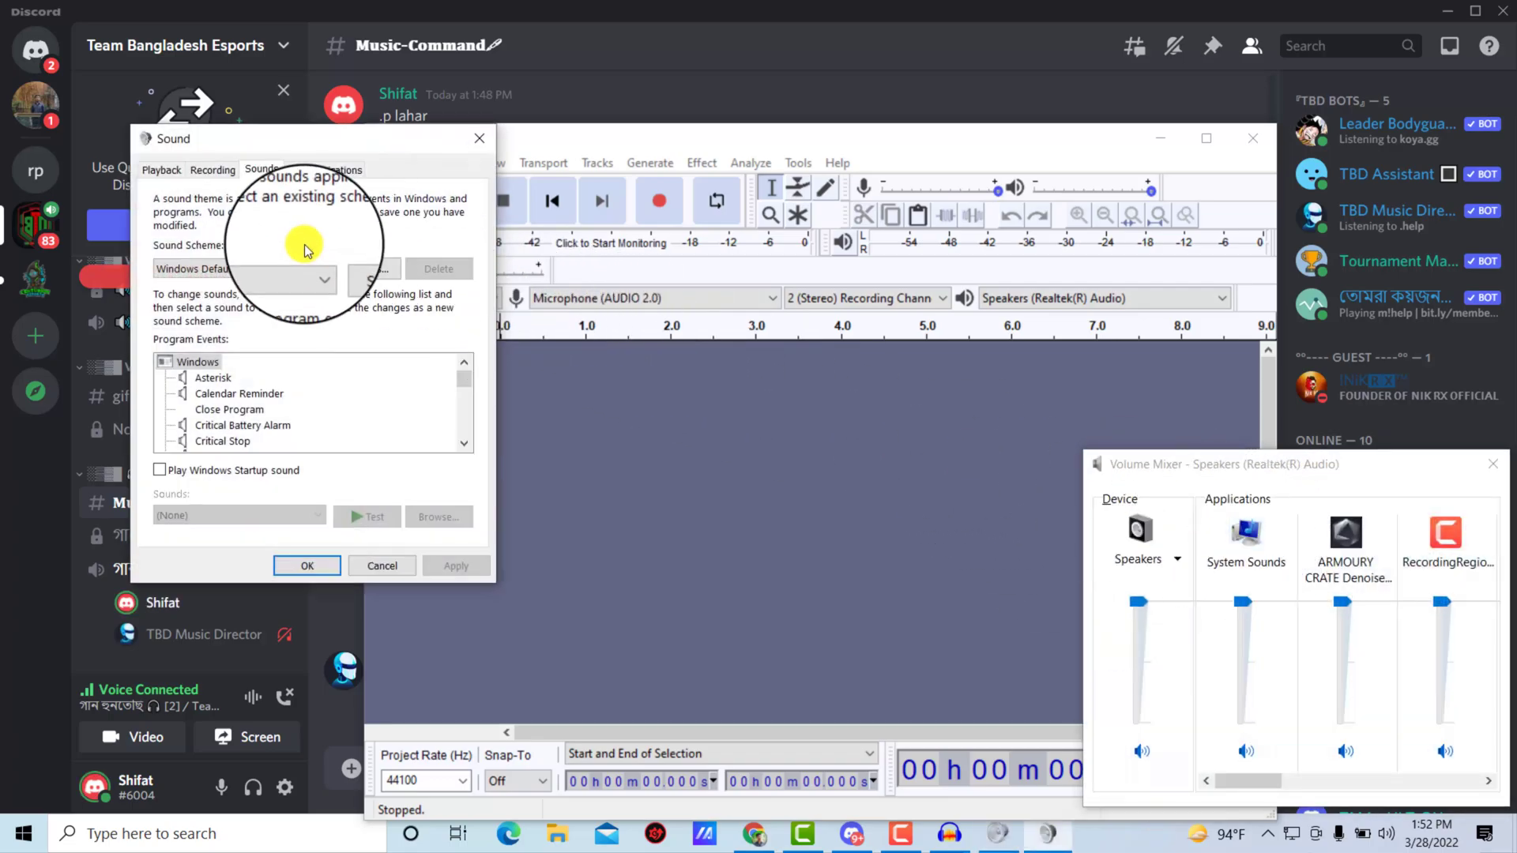
click(212, 171)
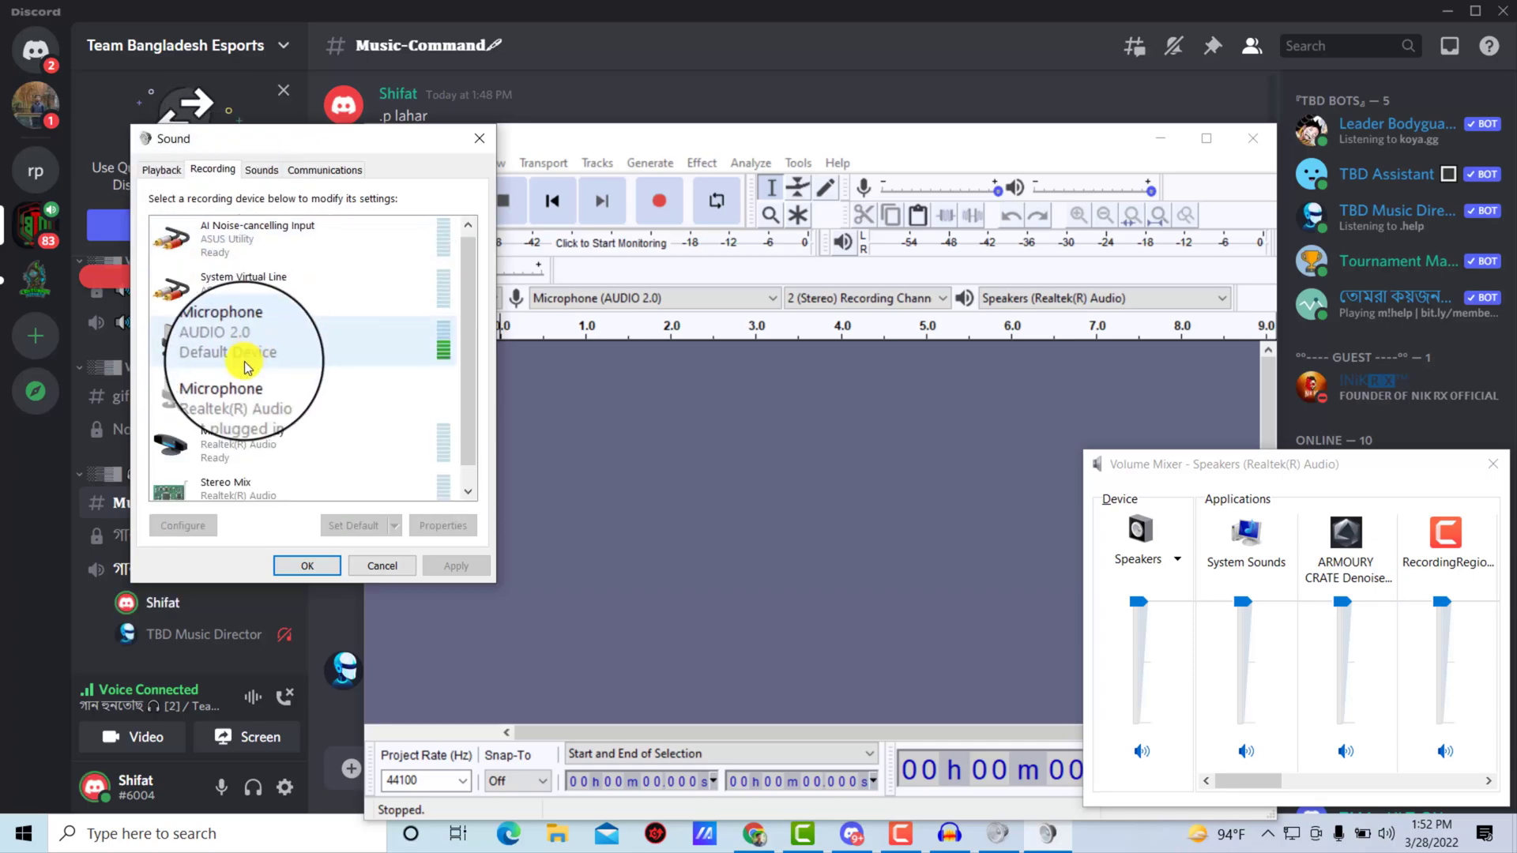
click(291, 474)
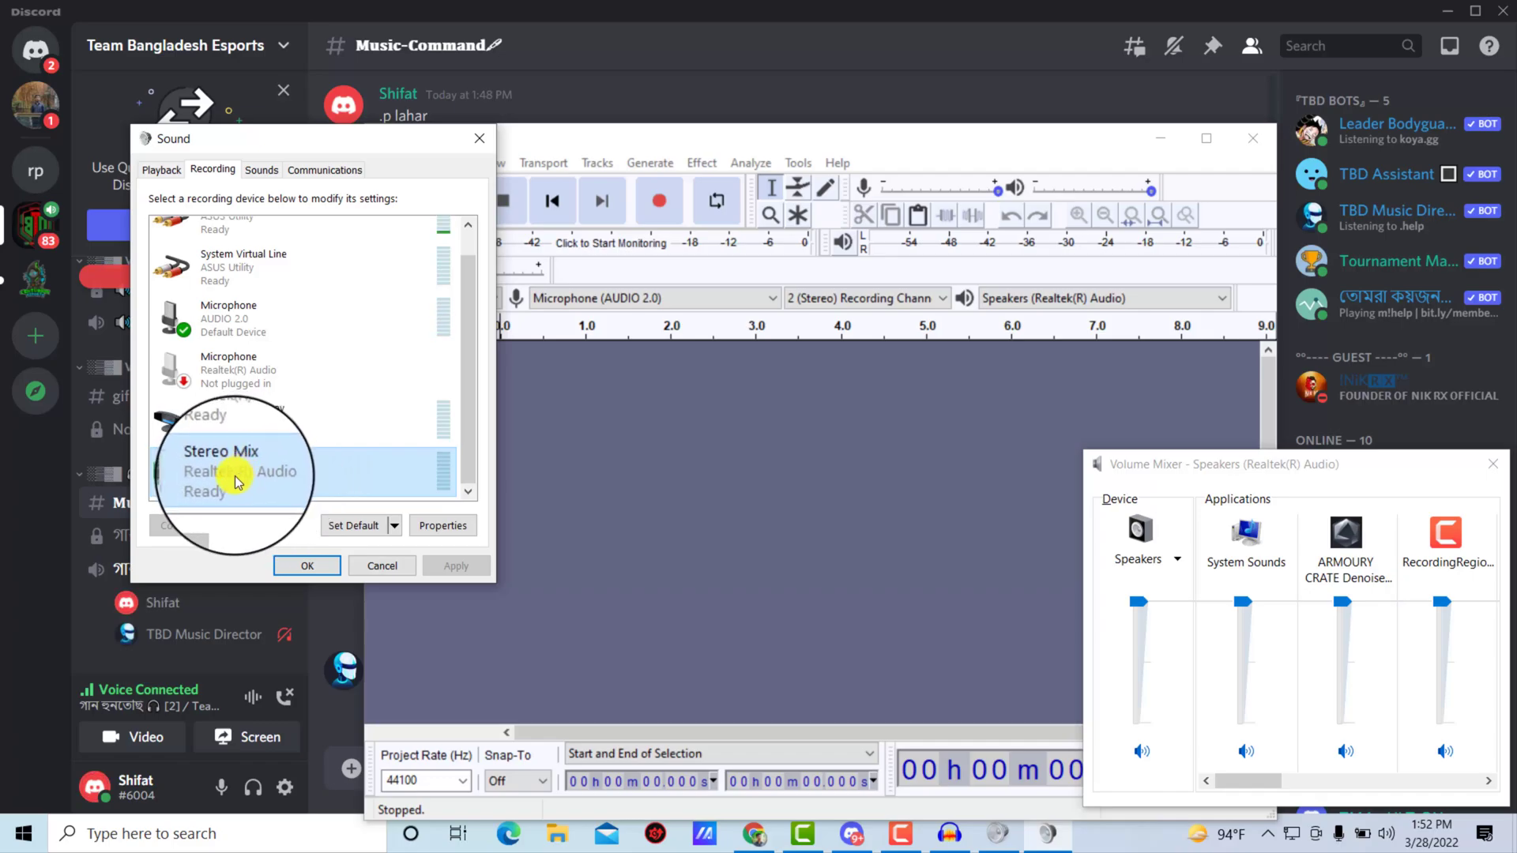
right_click(237, 482)
click(272, 486)
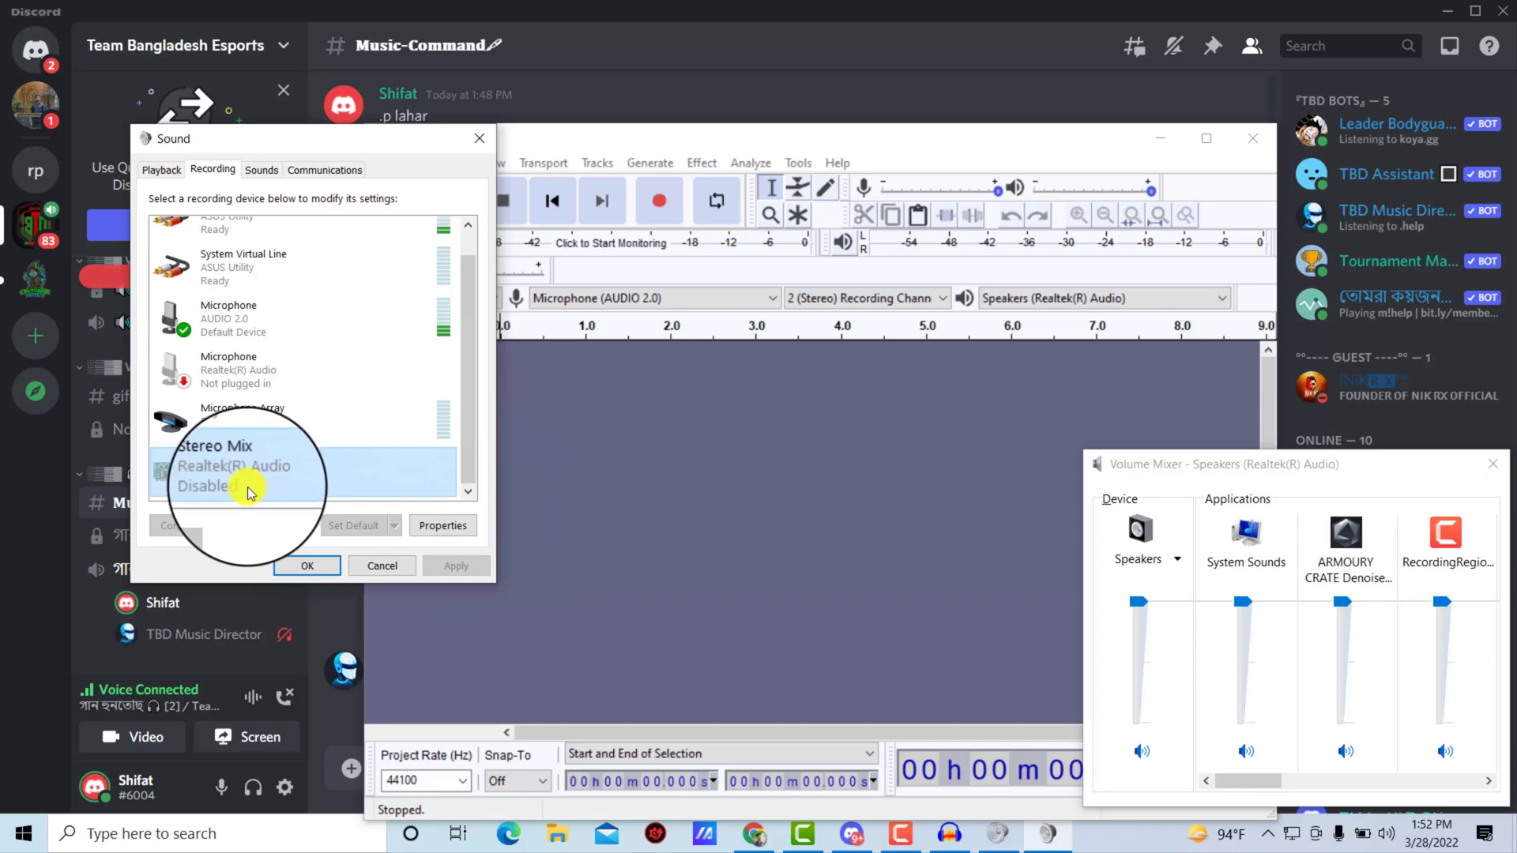
right_click(249, 490)
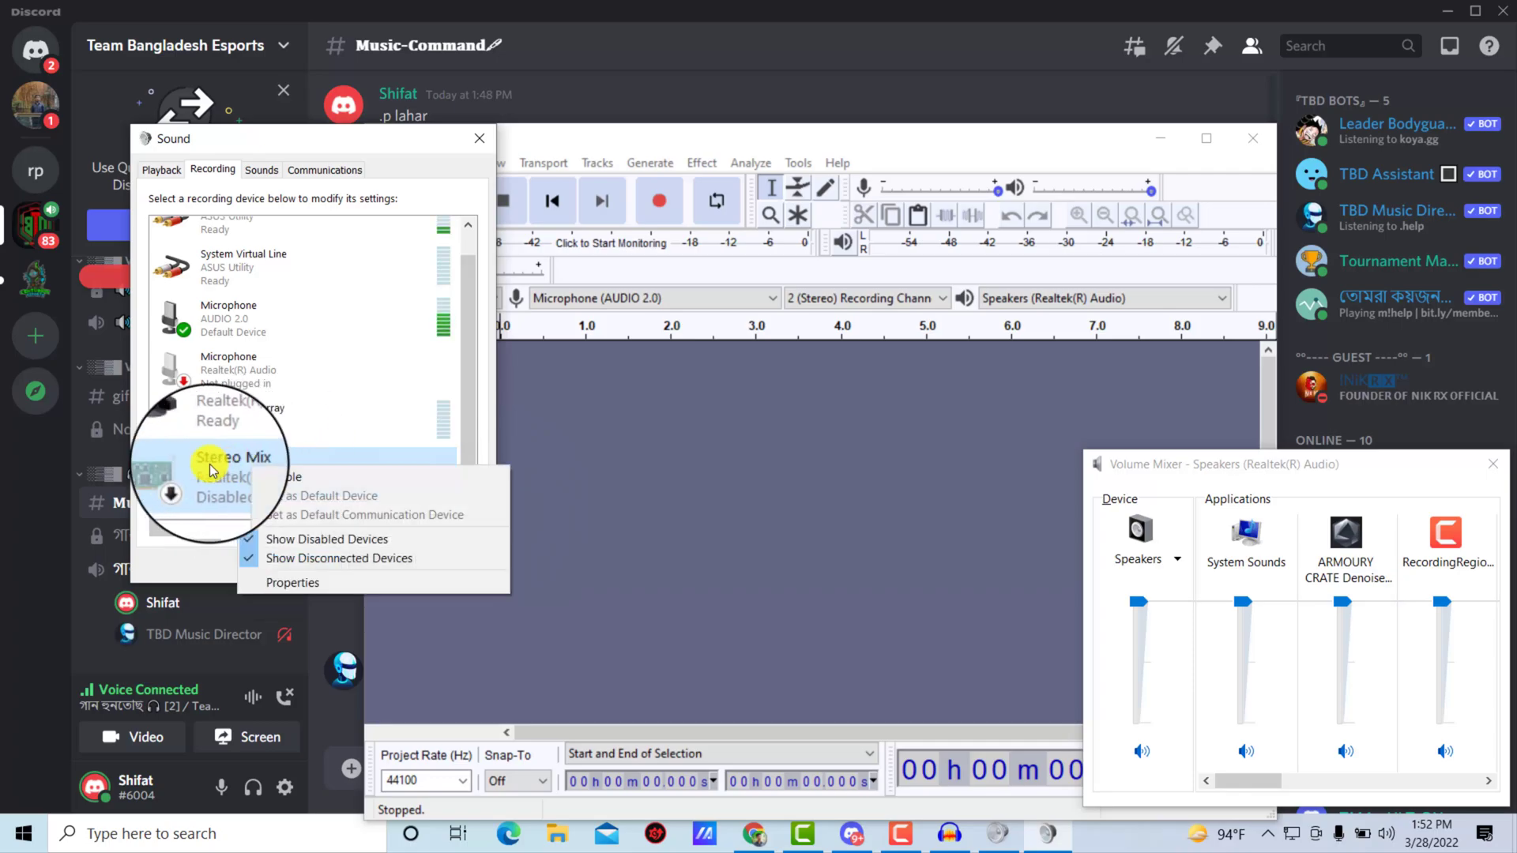
right_click(238, 467)
click(285, 484)
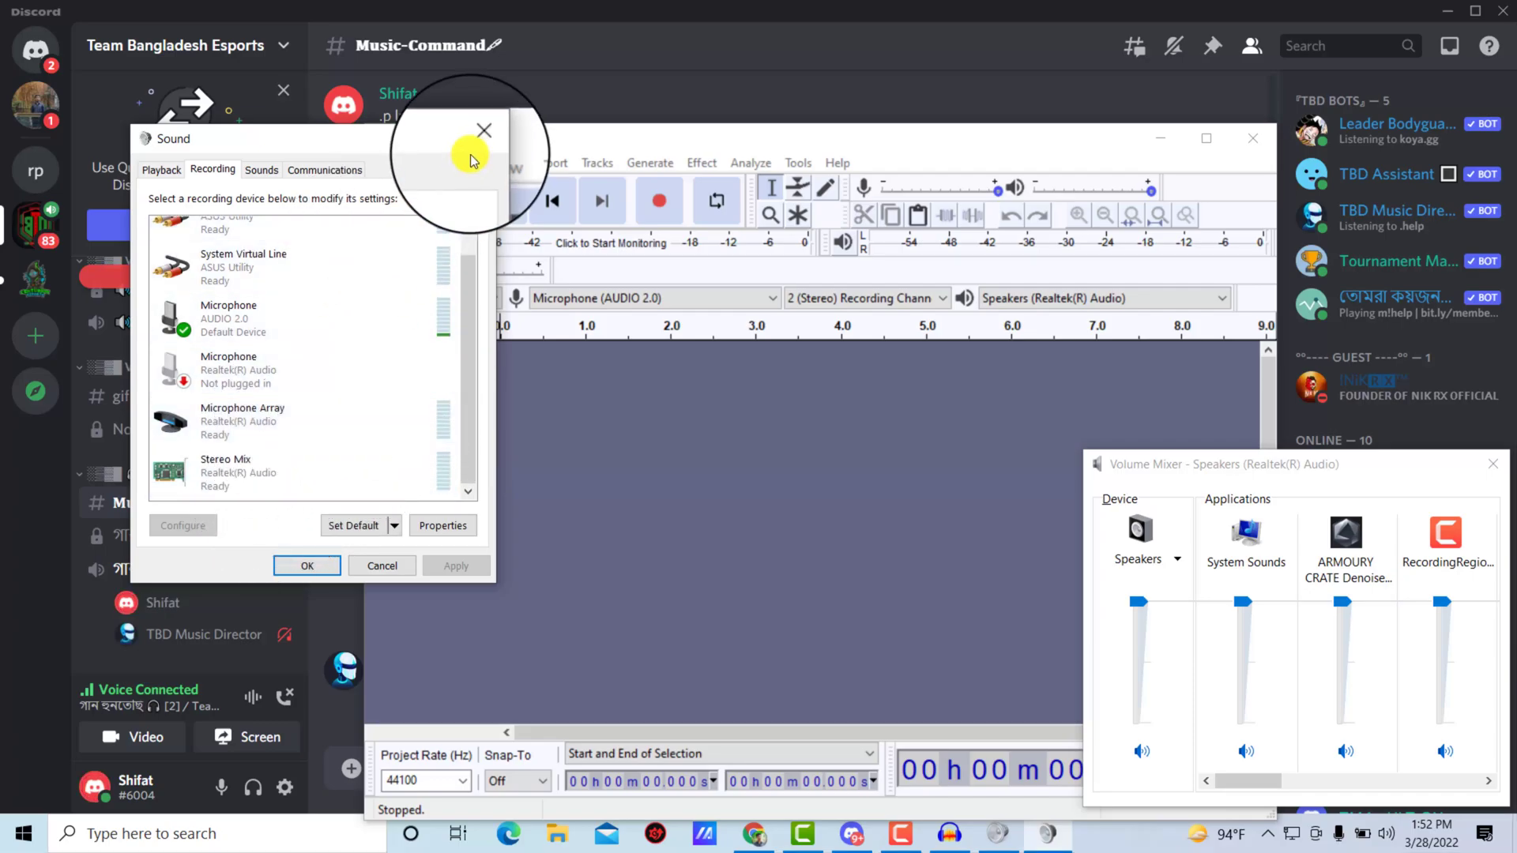
Send '.p cartoon ncs' in Discord so the bot plays Cartoon - C U Again.
click(480, 142)
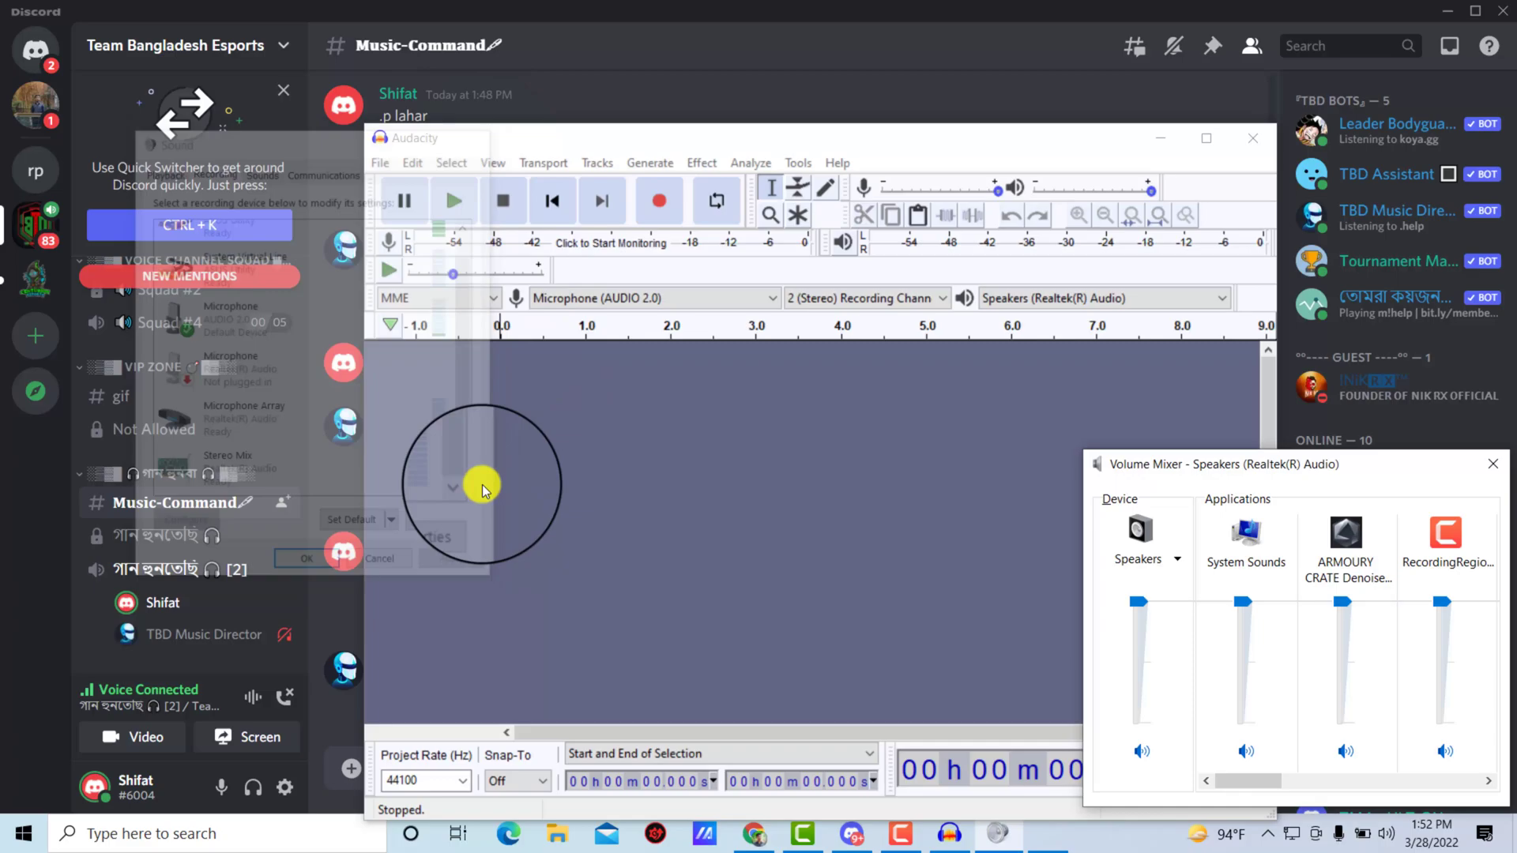
click(206, 627)
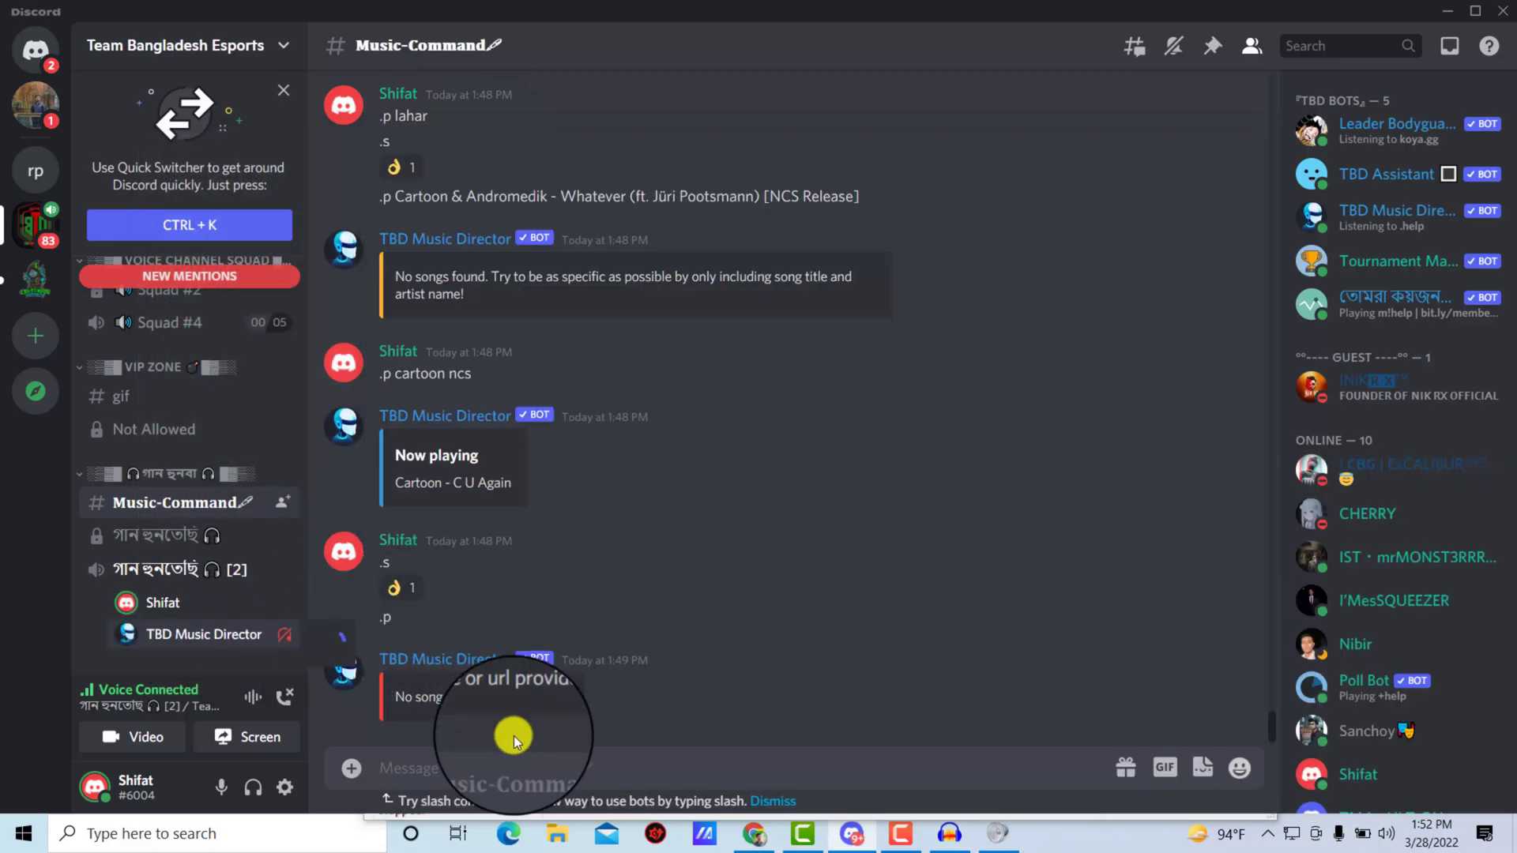
click(626, 763)
text(.p cartoon ncs)
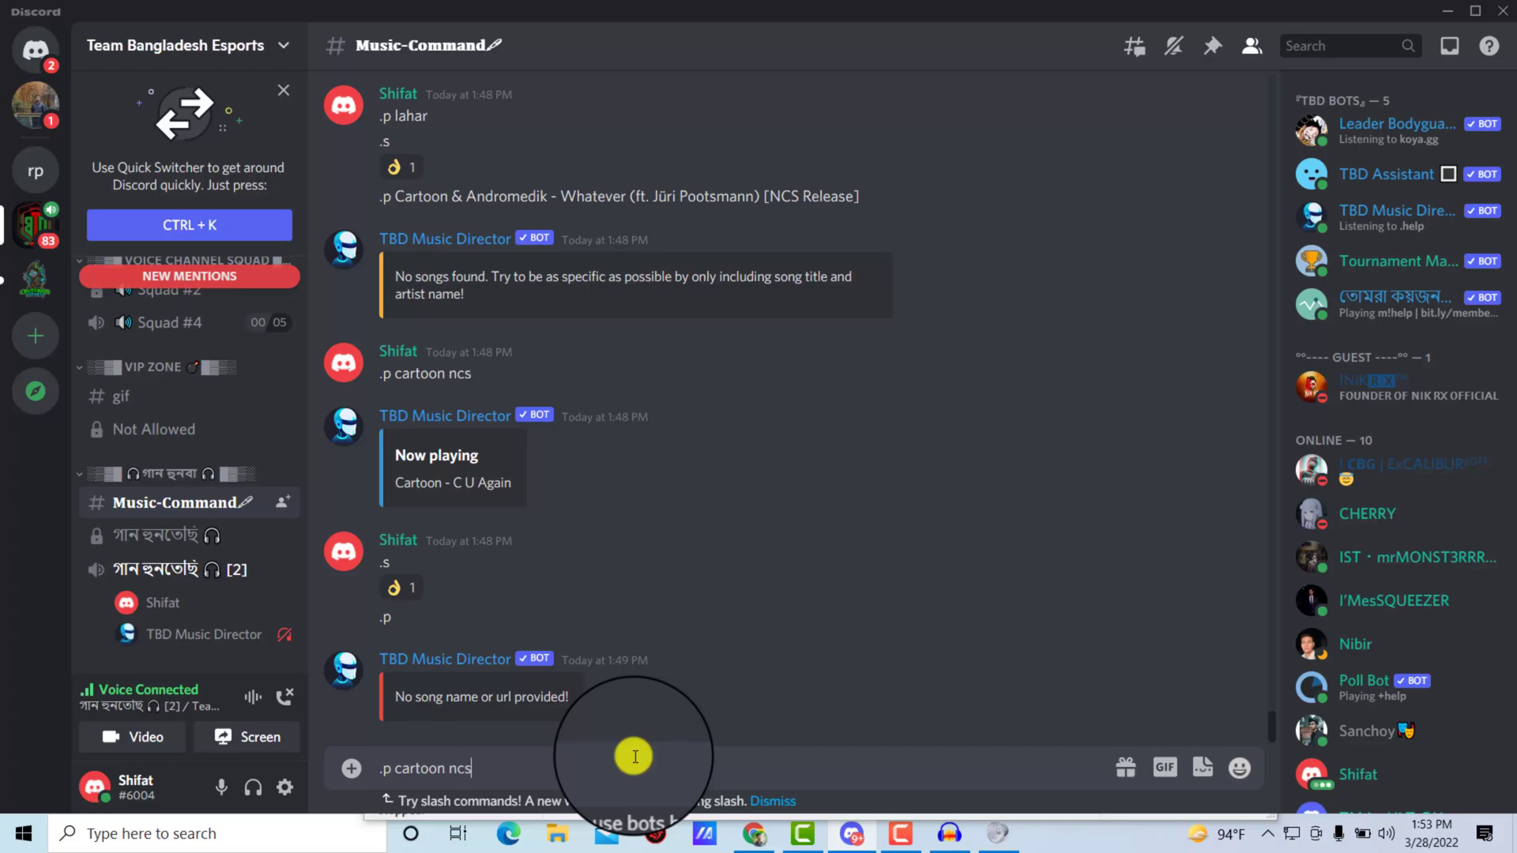
key(Return)
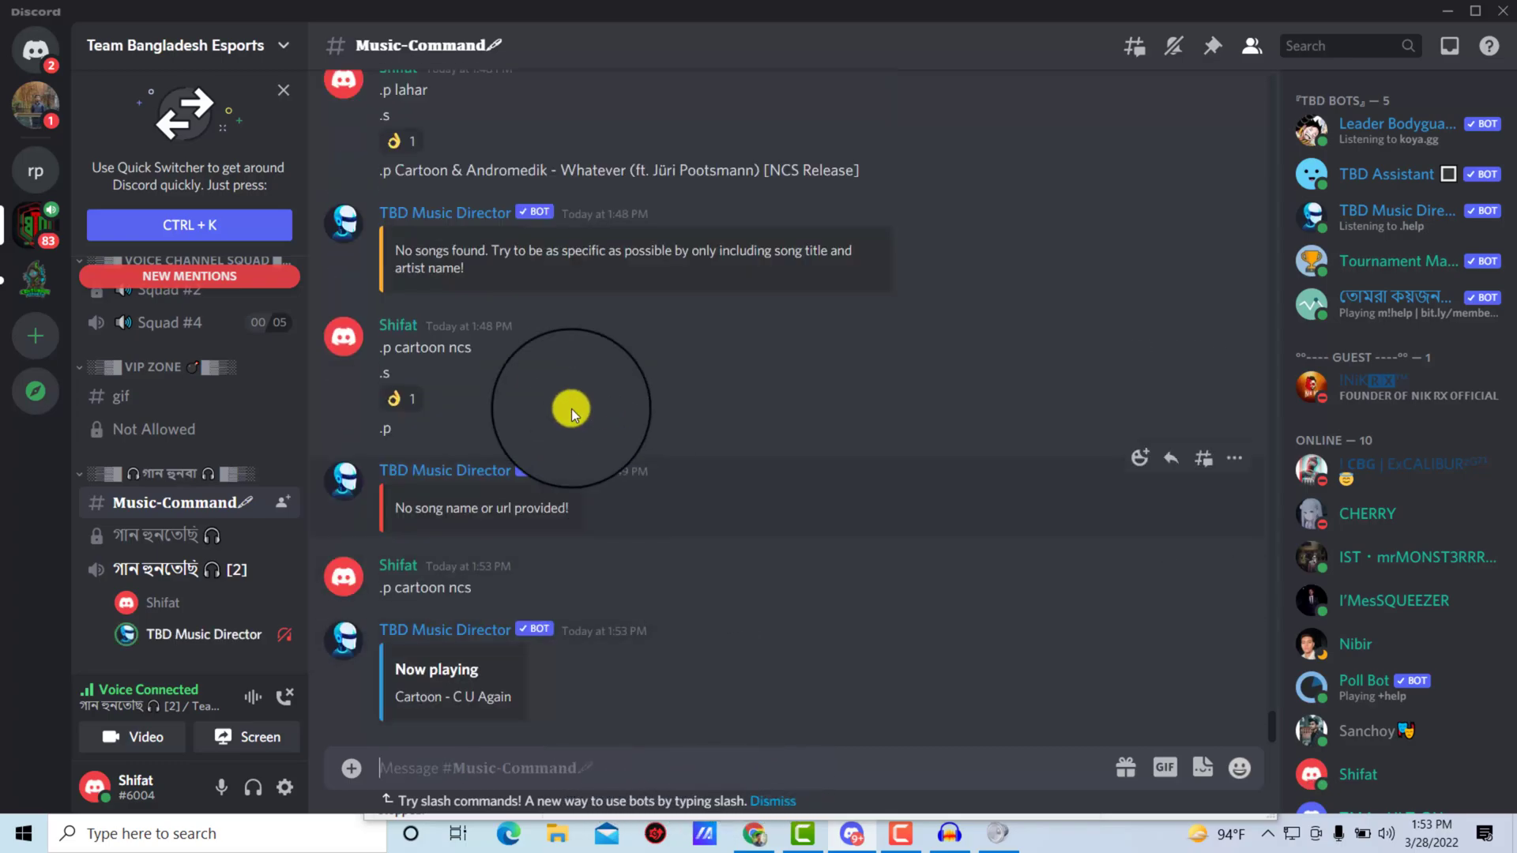
mouse_move(801, 664)
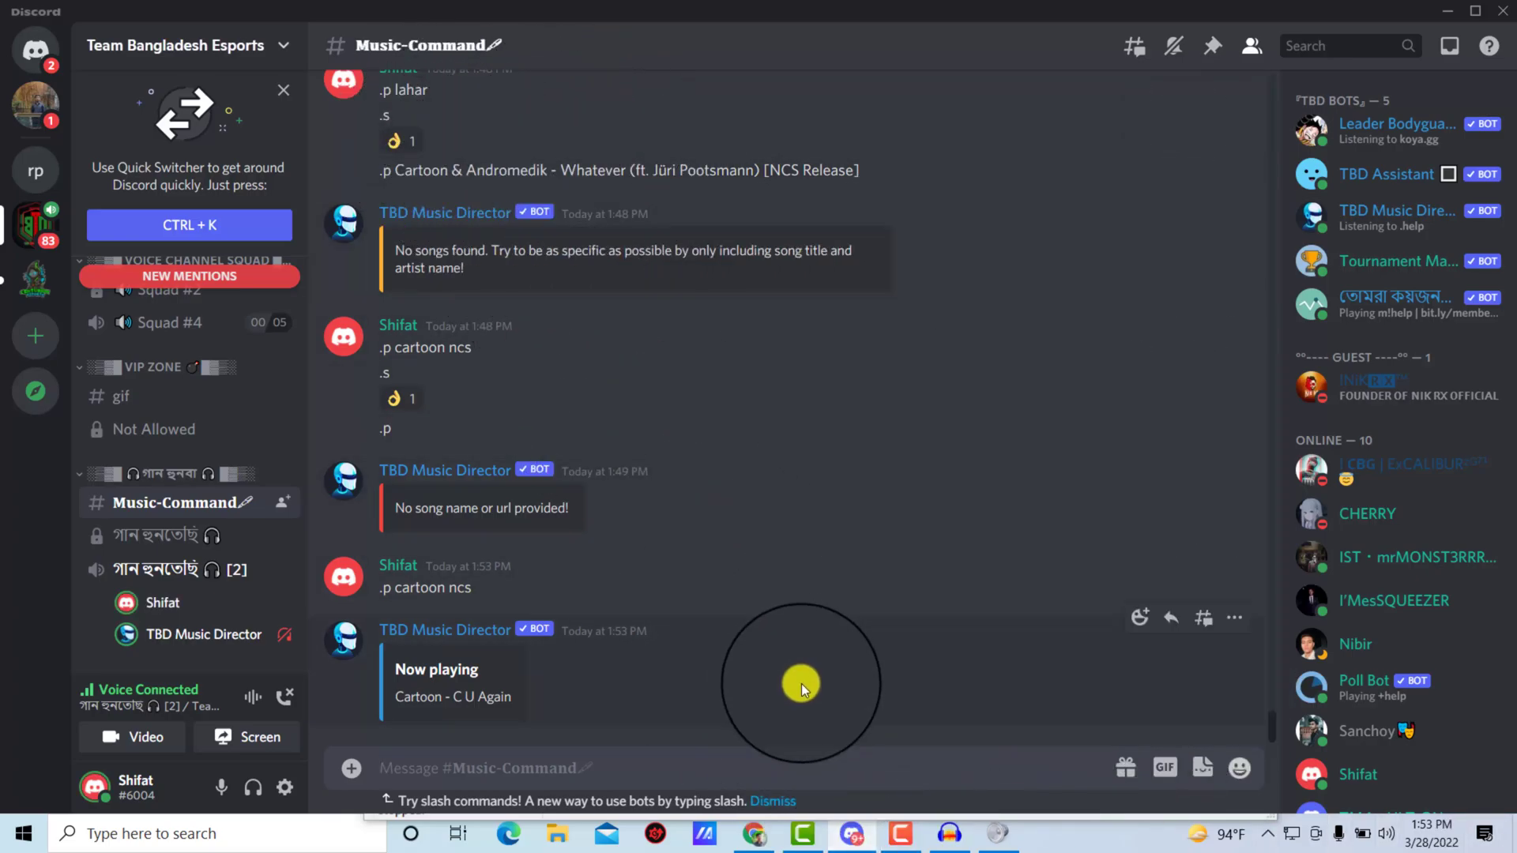
Post the '.s' stop command in Discord's Music-Command channel, then return to Audacity.
click(949, 834)
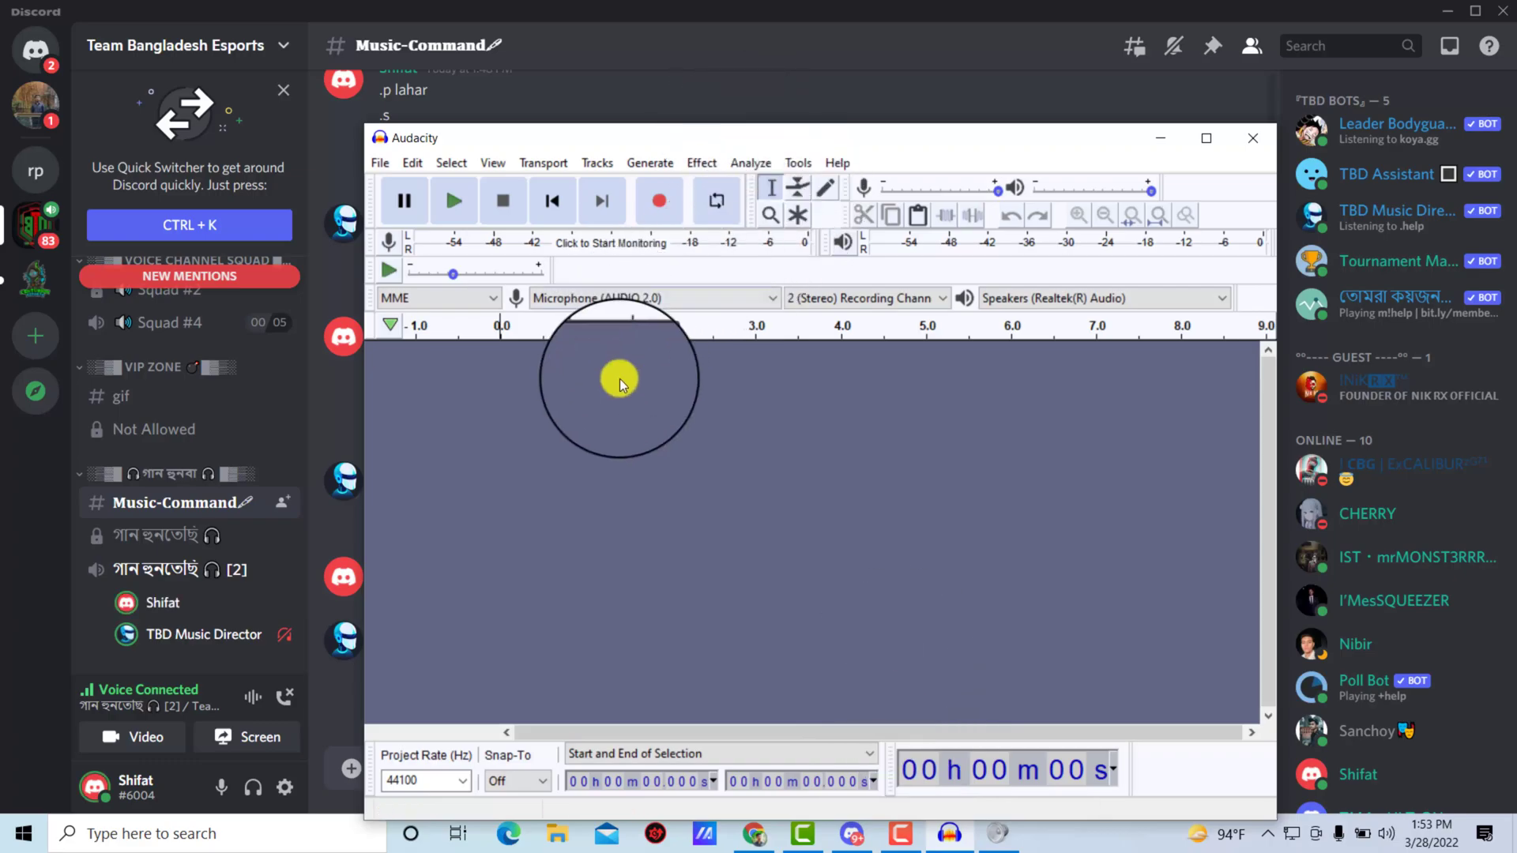
click(339, 399)
text(.s)
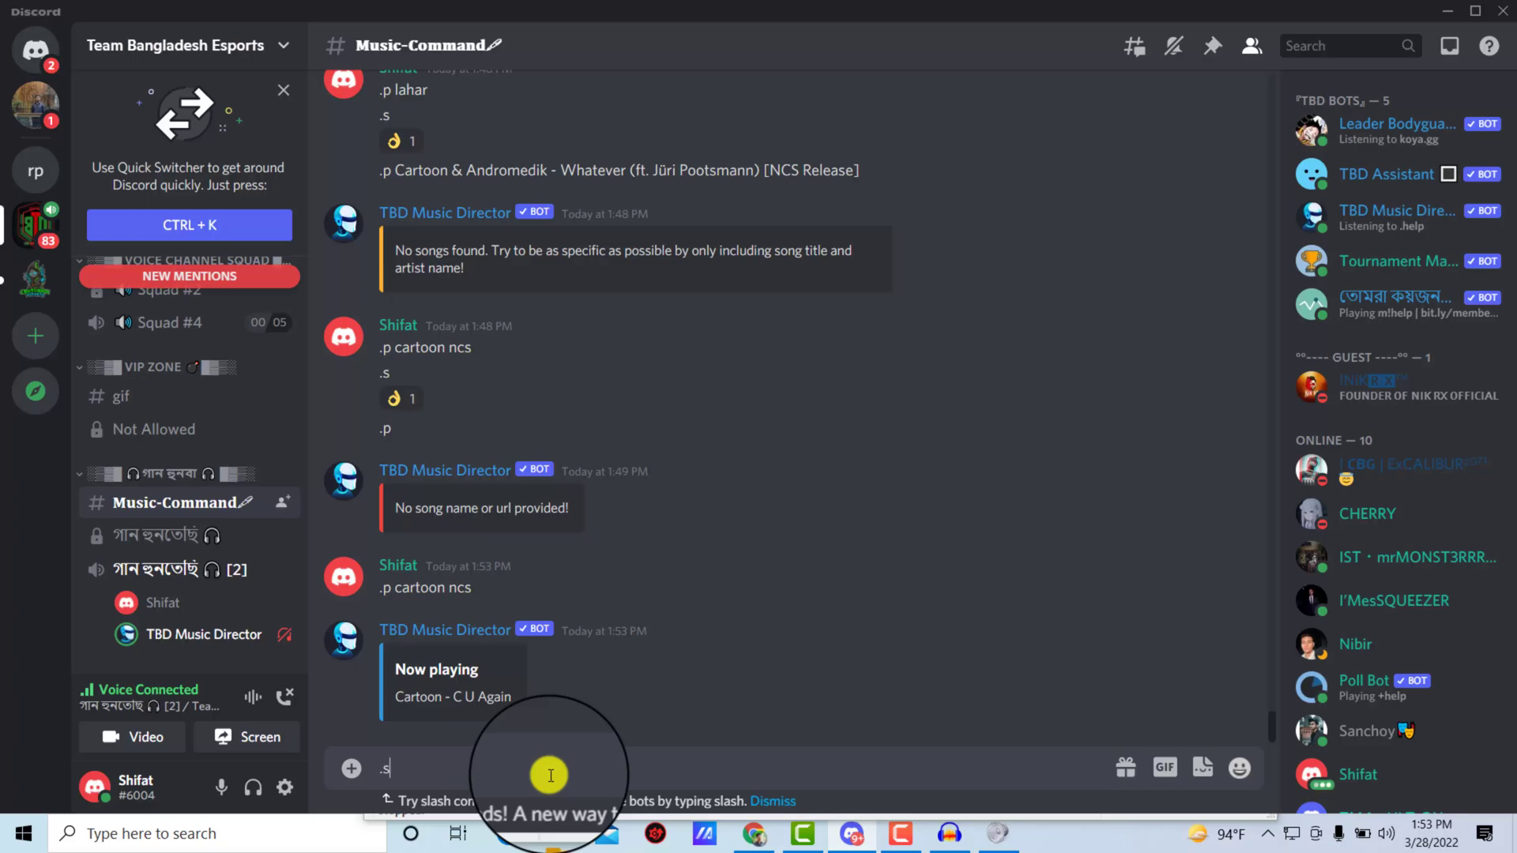
key(Return)
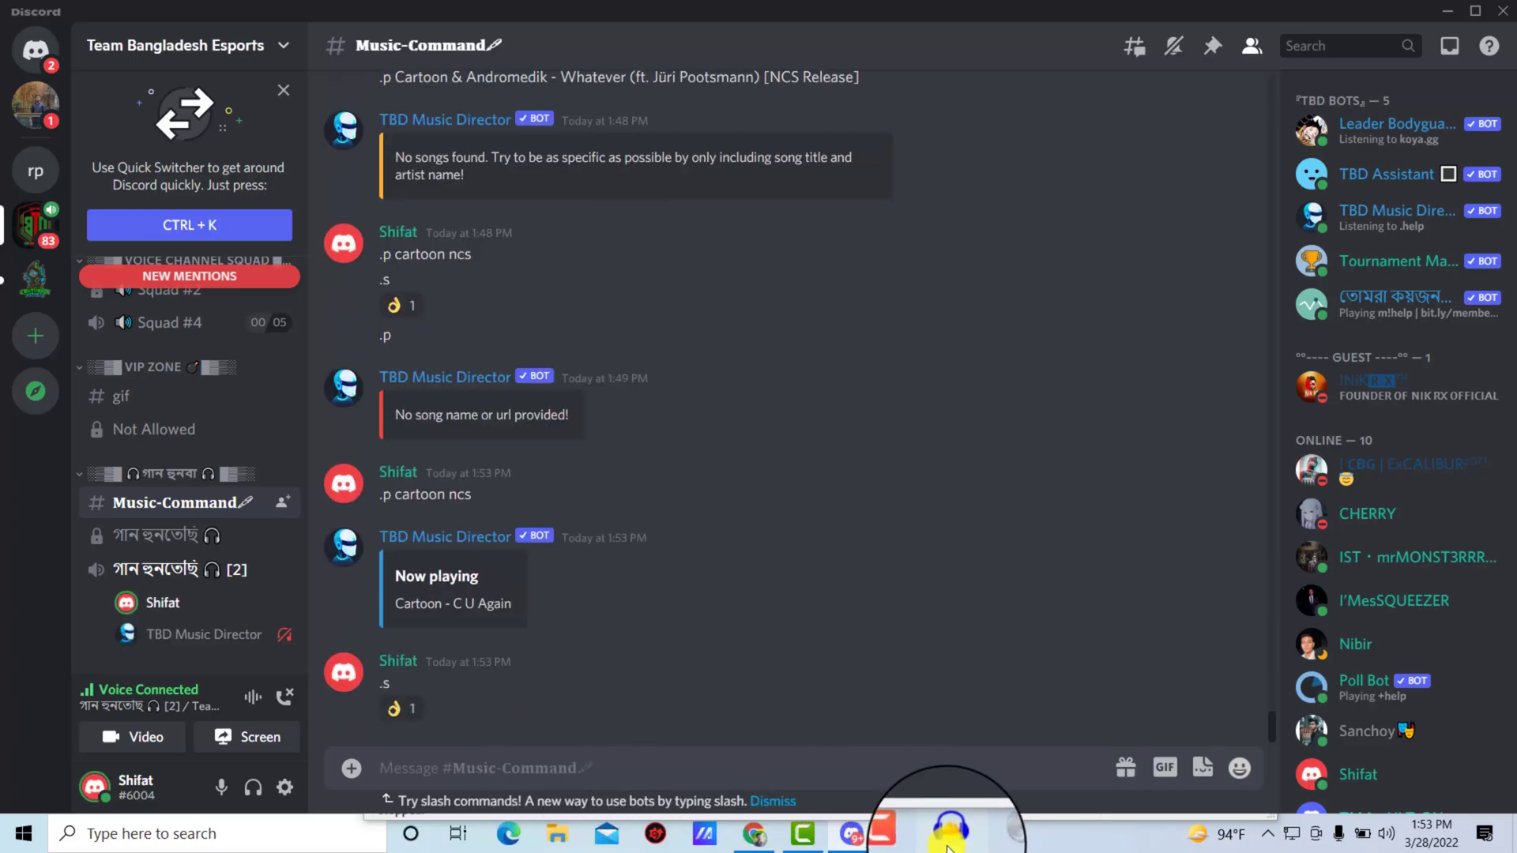
click(949, 837)
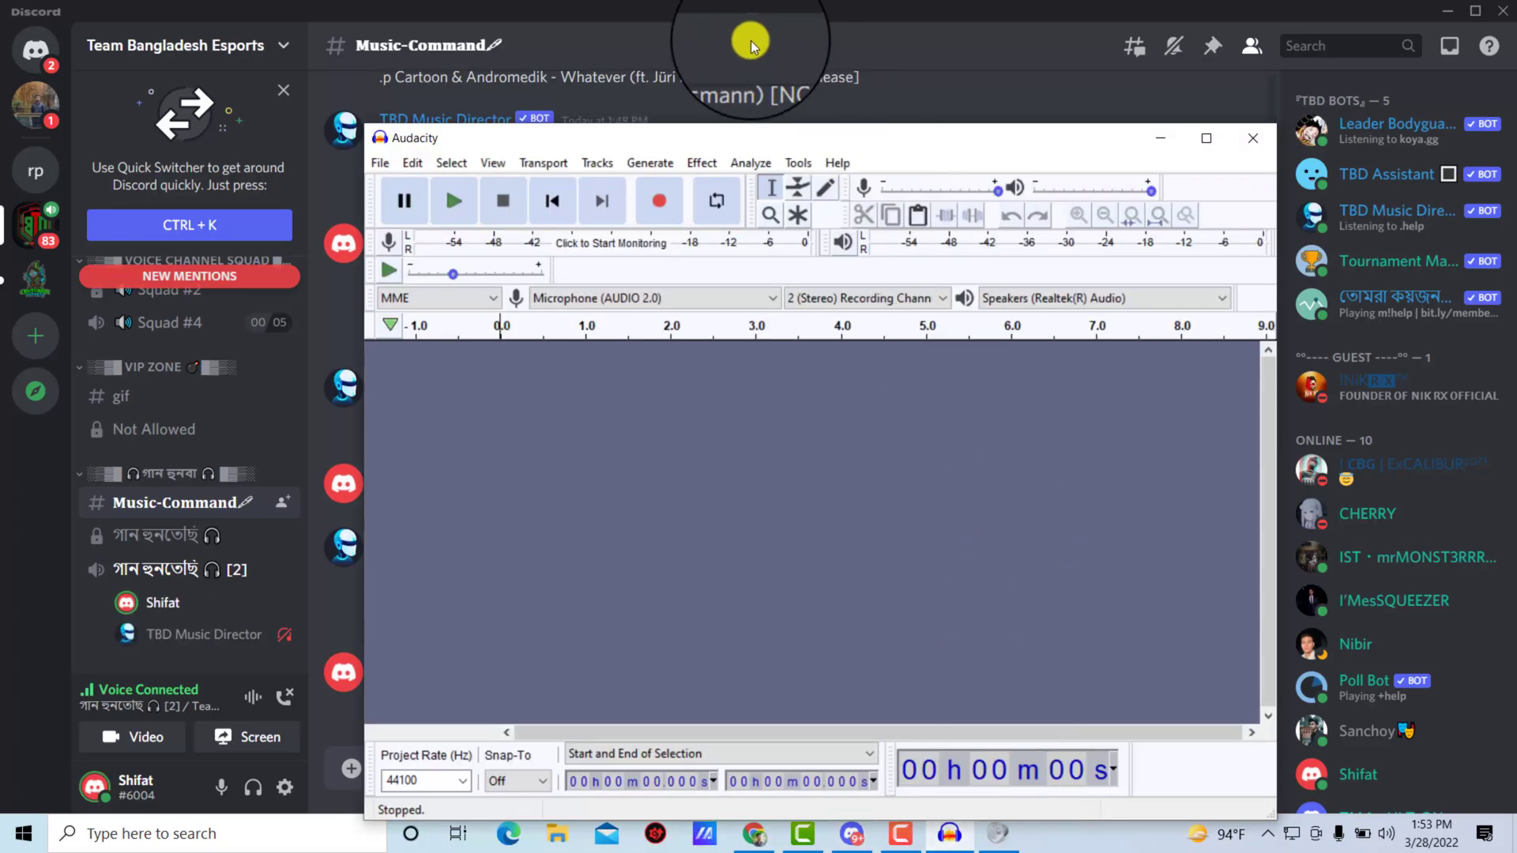
Switch Audacity's recording device from the microphone to Stereo Mix (Realtek(R) Audio).
click(632, 298)
click(602, 299)
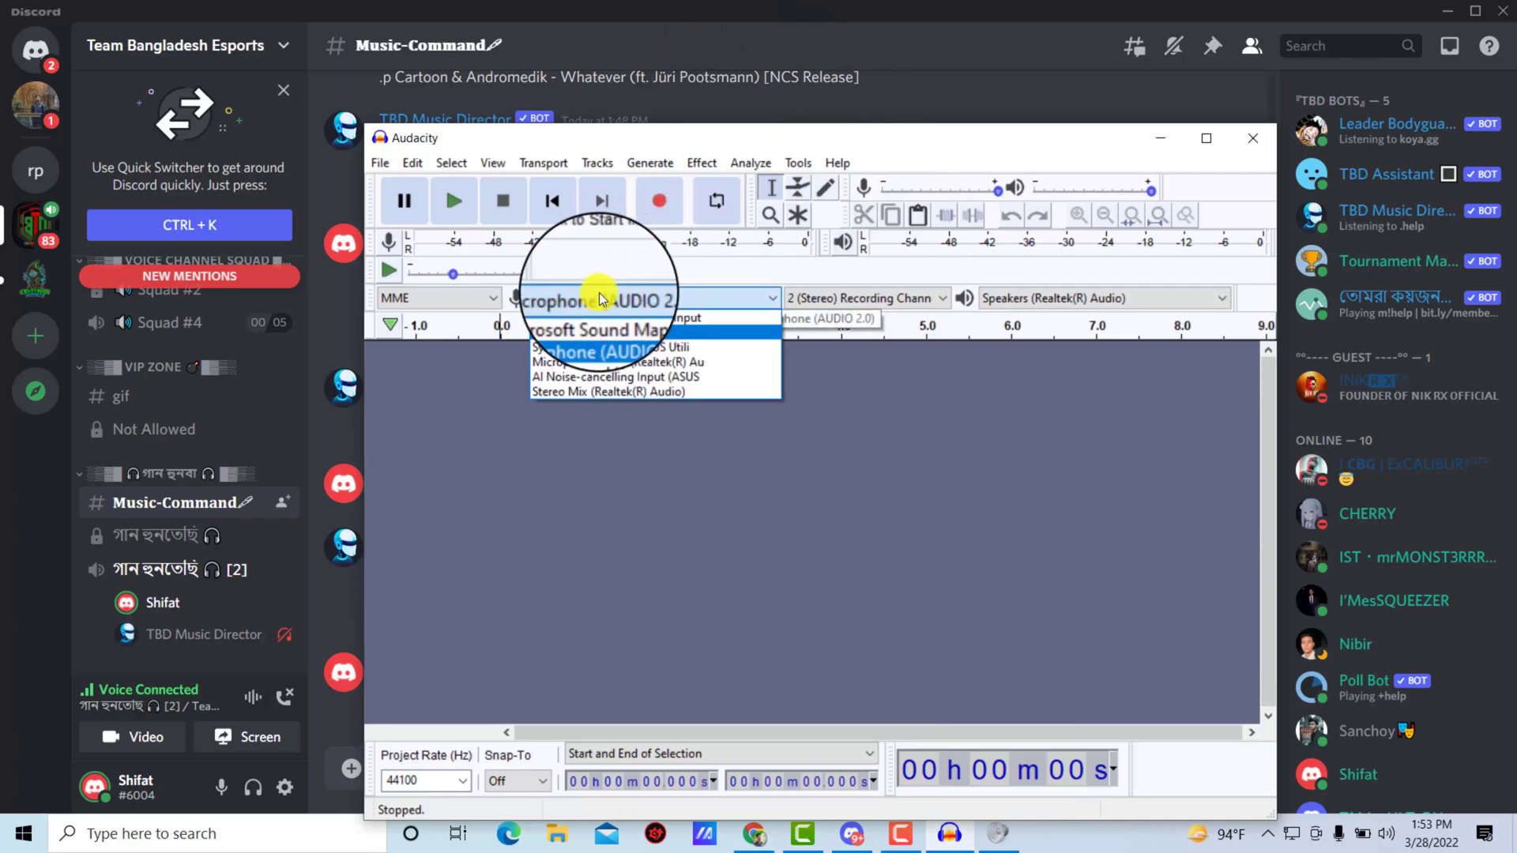
click(640, 299)
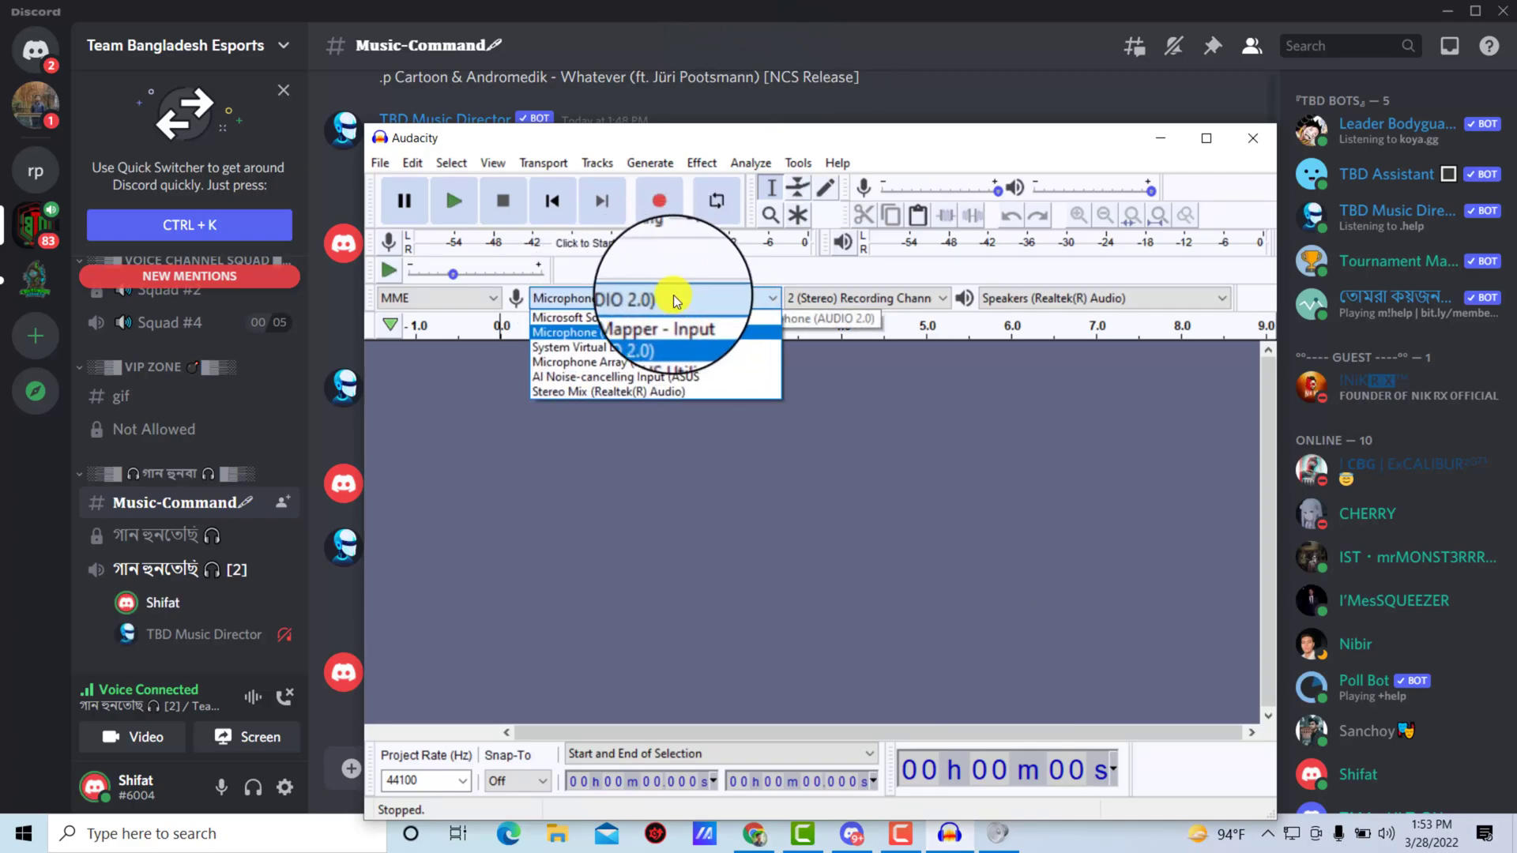
click(616, 394)
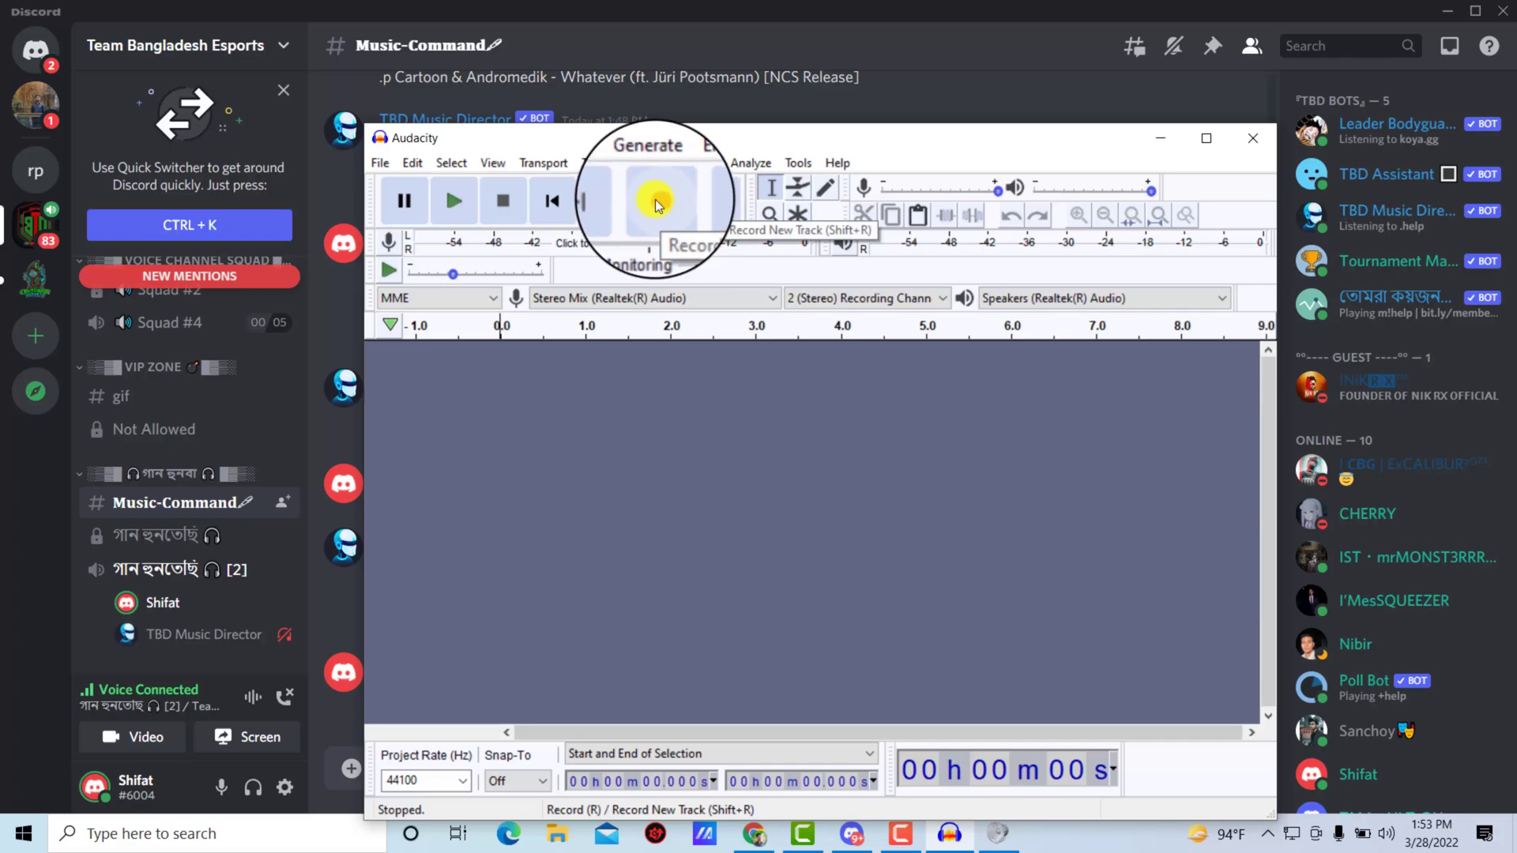
Resend '.p cartoon ncs' in Discord to replay Cartoon - C U Again.
click(172, 603)
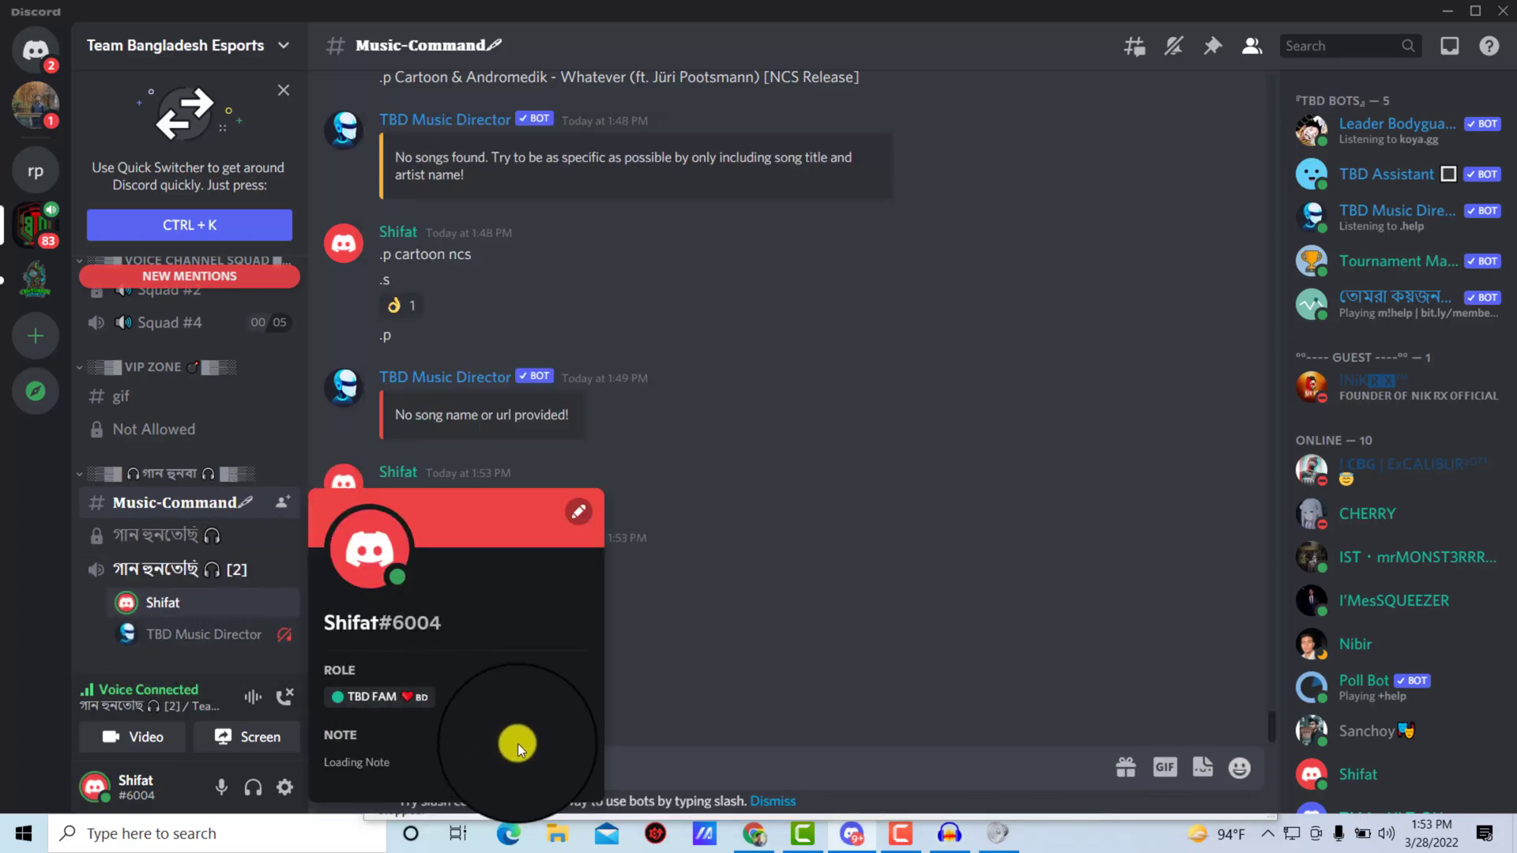
click(669, 768)
text(.p cartoon ncs)
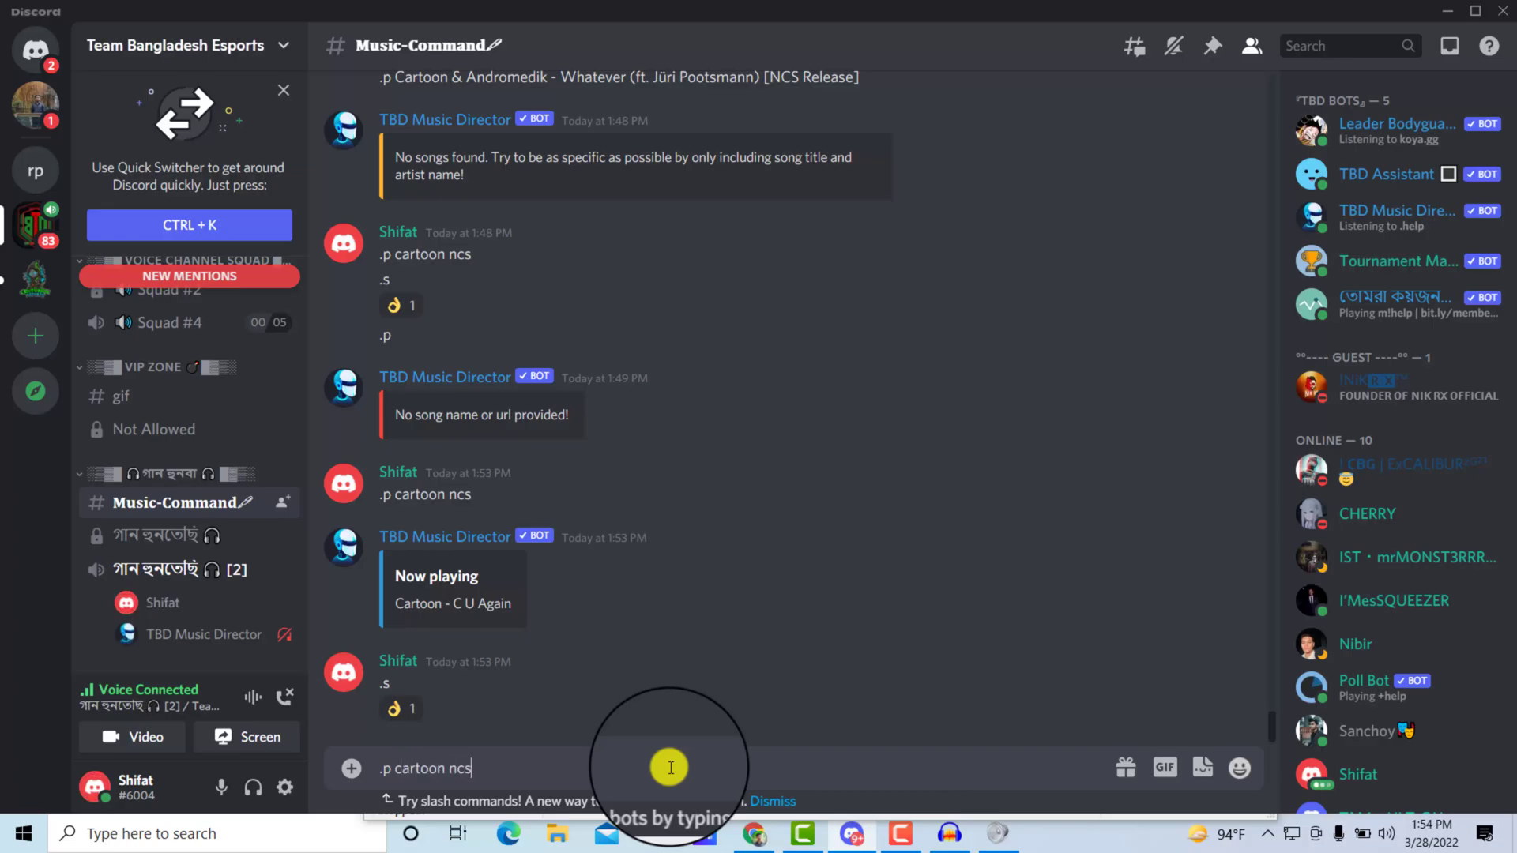
key(Return)
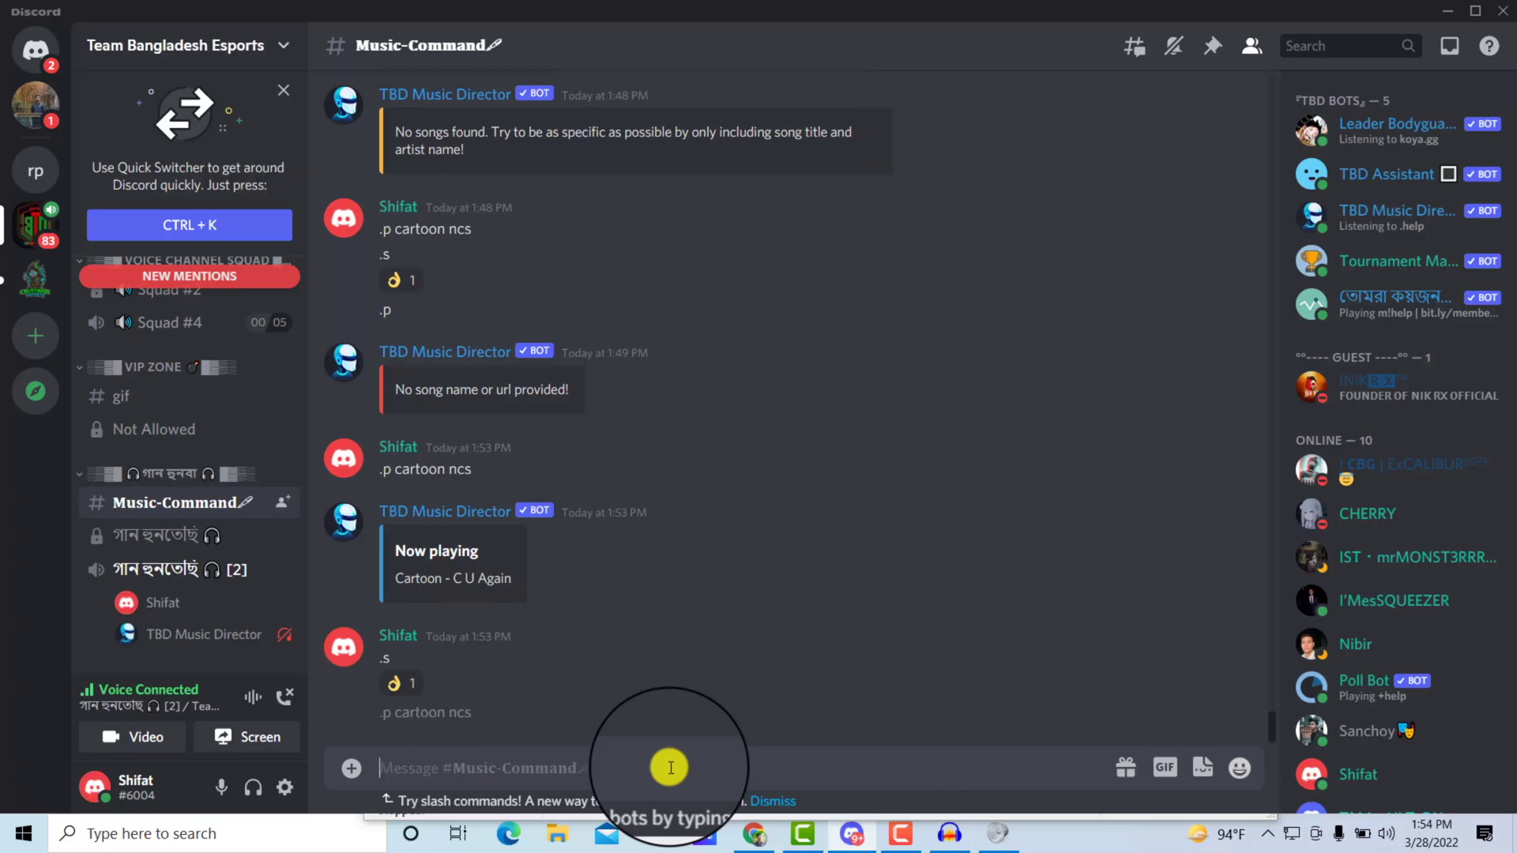
Check the Volume Mixer from the speaker tray icon, then bring Audacity back to the front.
right_click(1388, 839)
click(1374, 704)
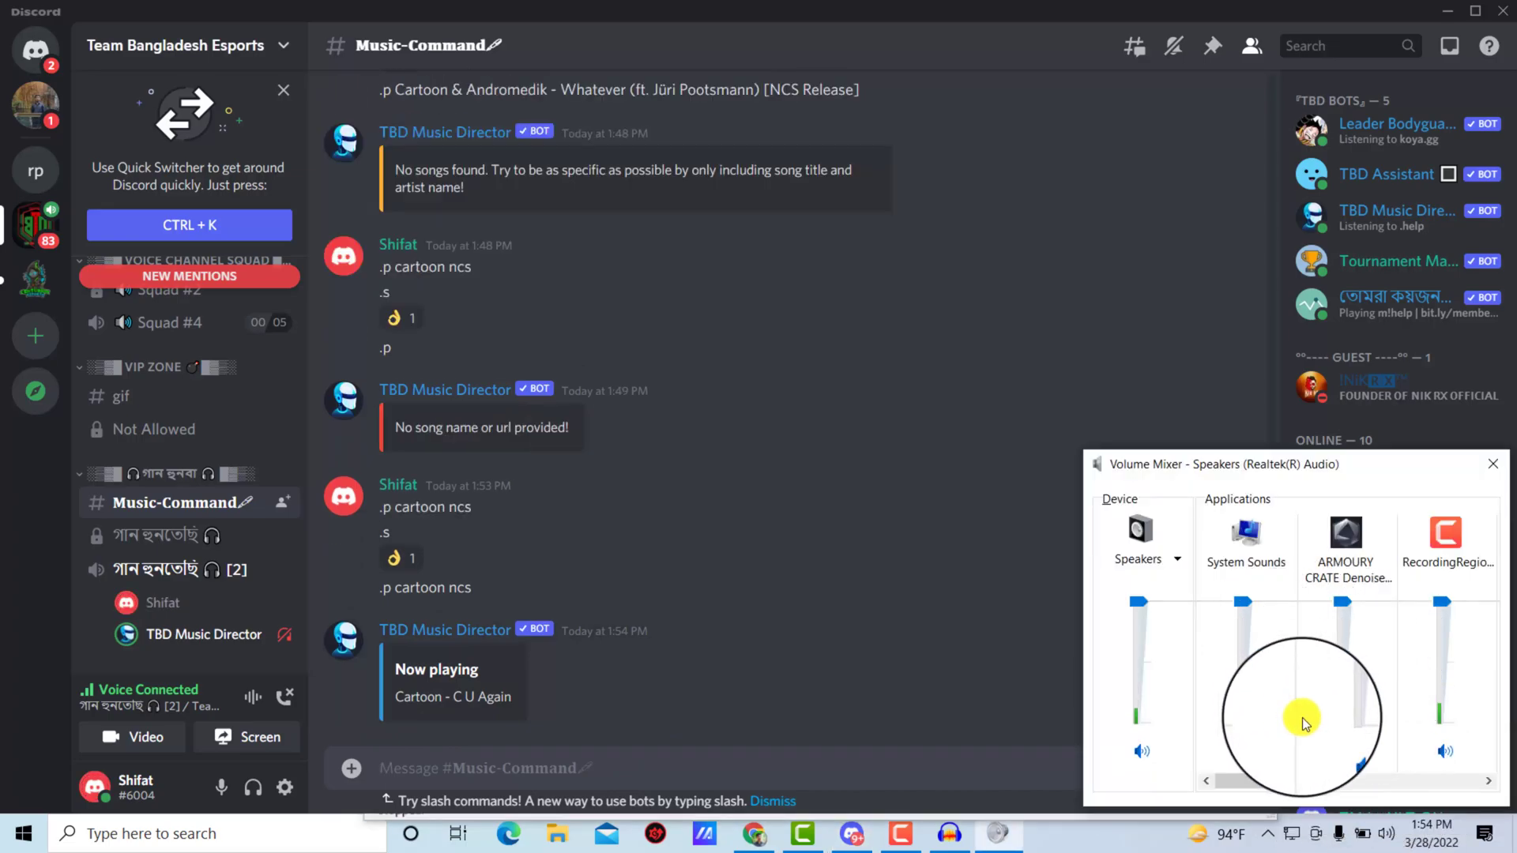
drag(1253, 780, 1469, 782)
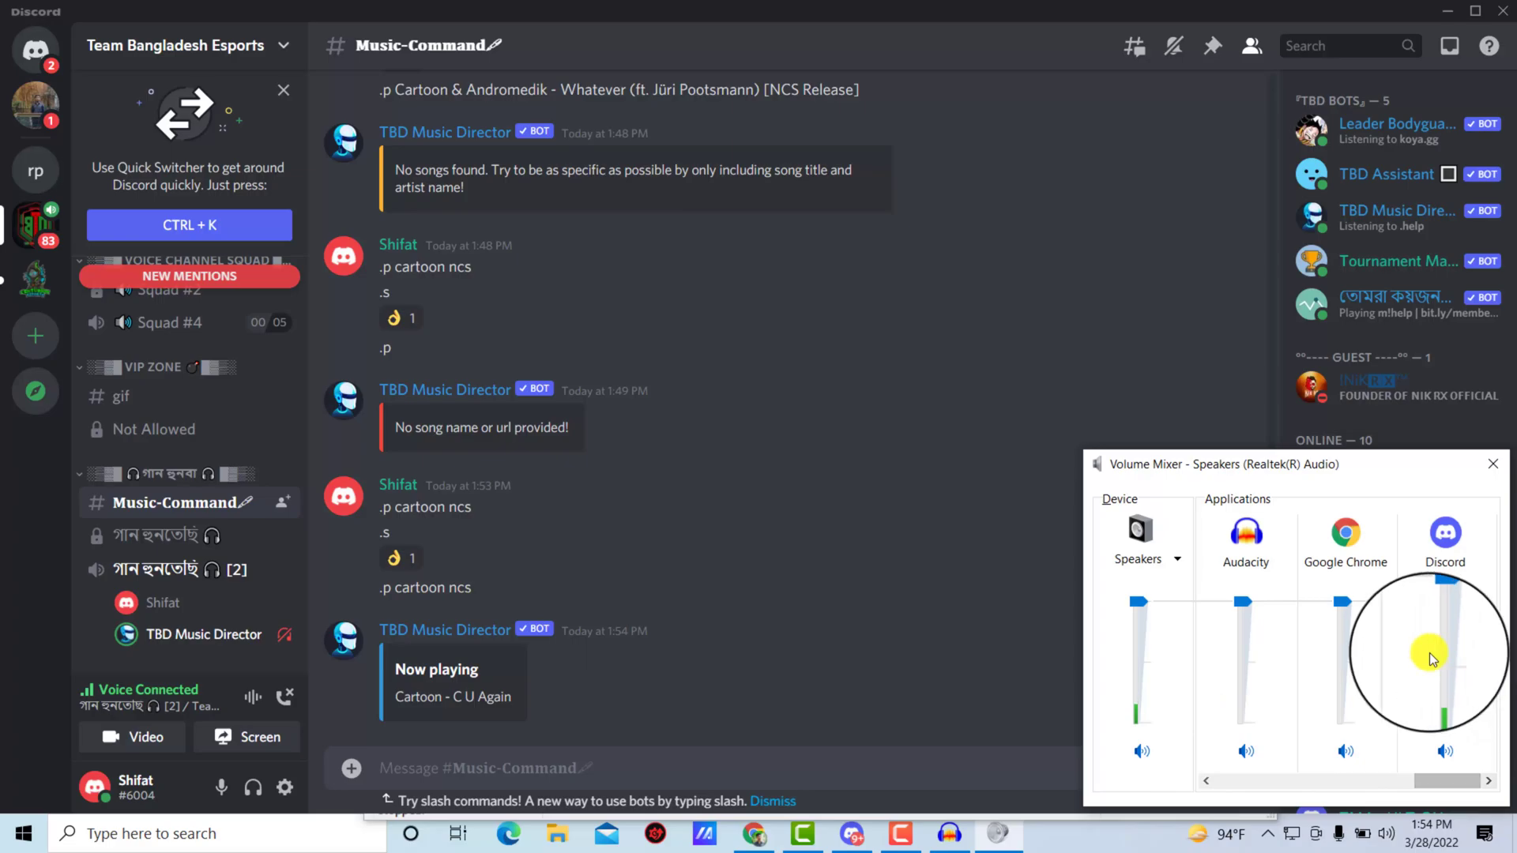
click(942, 657)
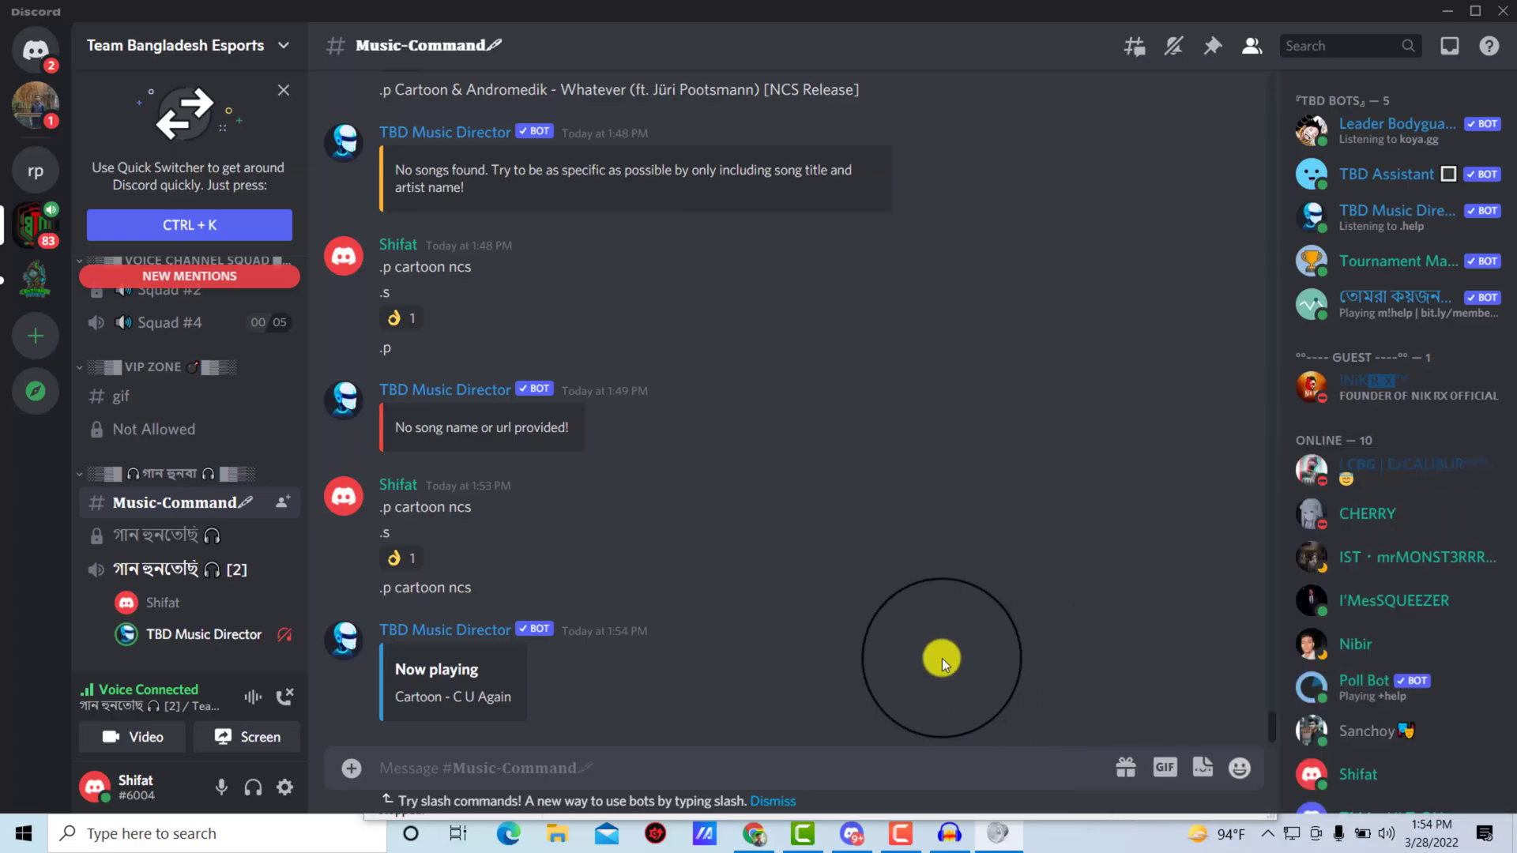
click(963, 843)
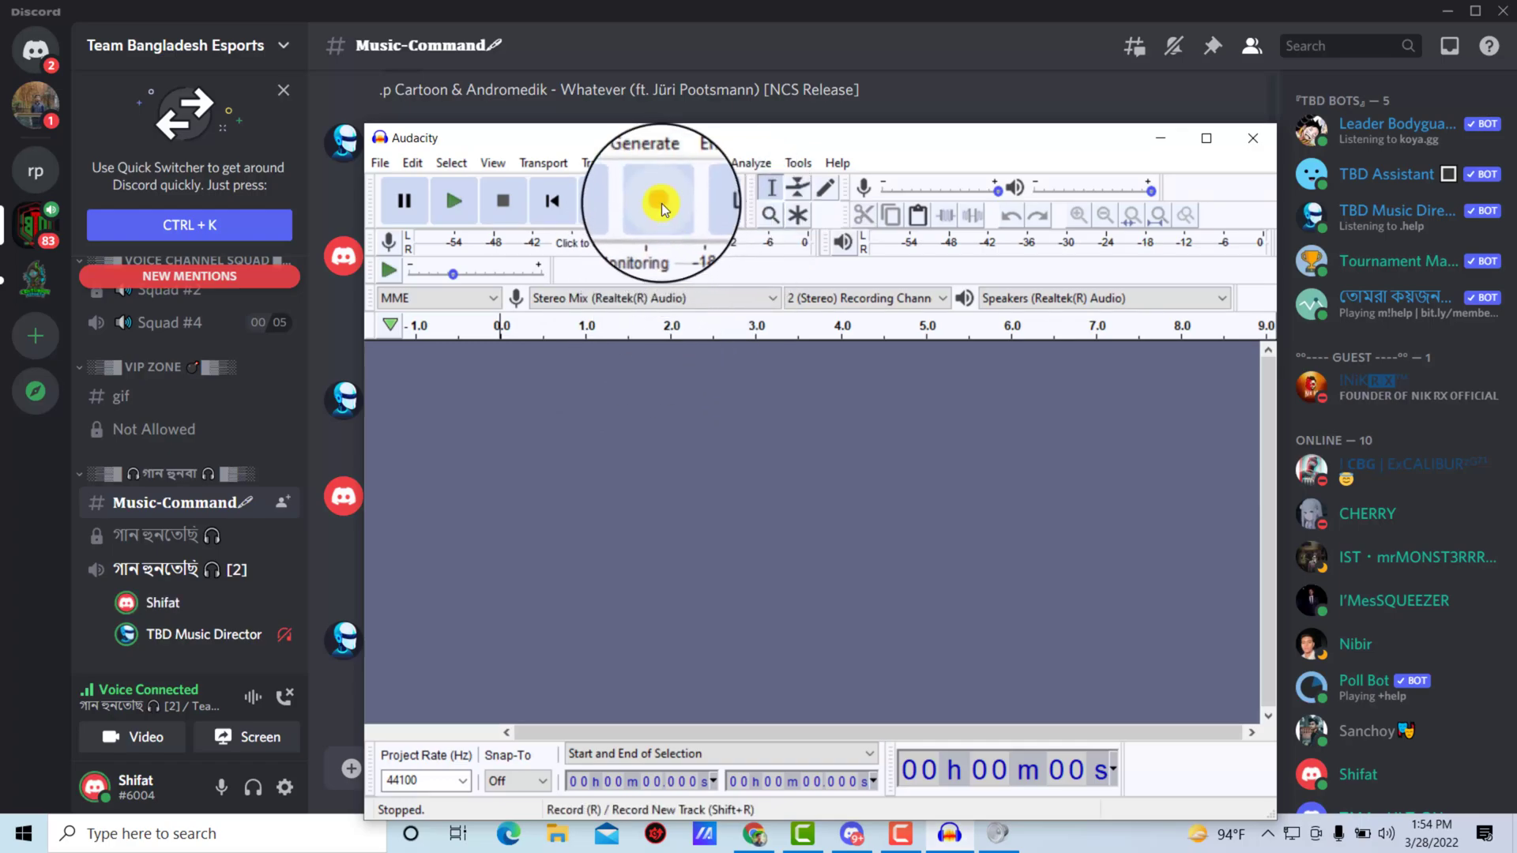
Start recording the bot's music into a new Audacity track, then switch back to Discord.
click(661, 203)
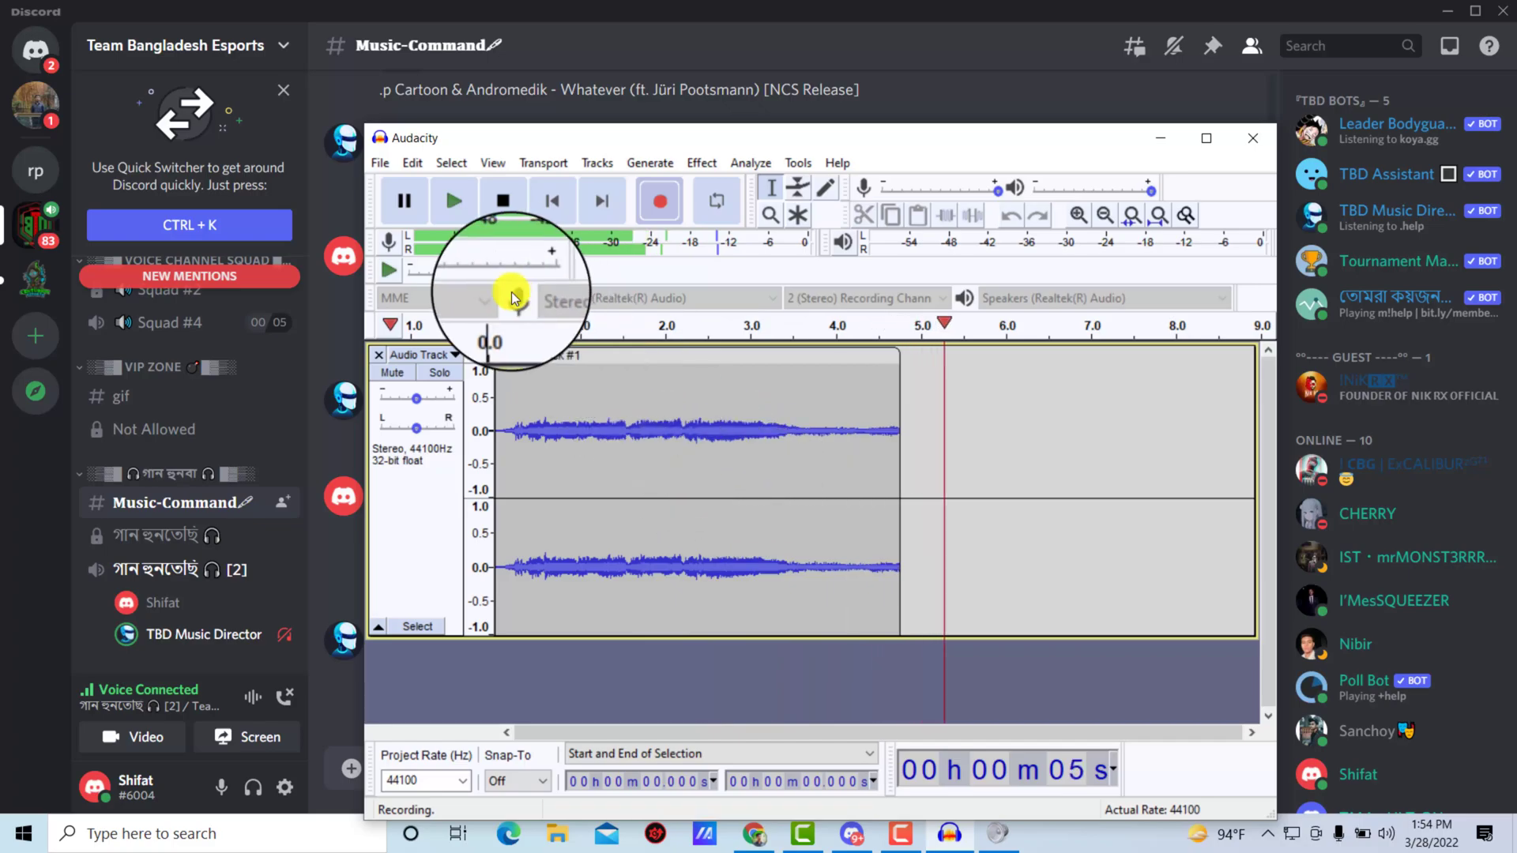
click(330, 576)
Send '.p' and '.s' in Discord to stop the music, then return to the recording Audacity window.
click(545, 786)
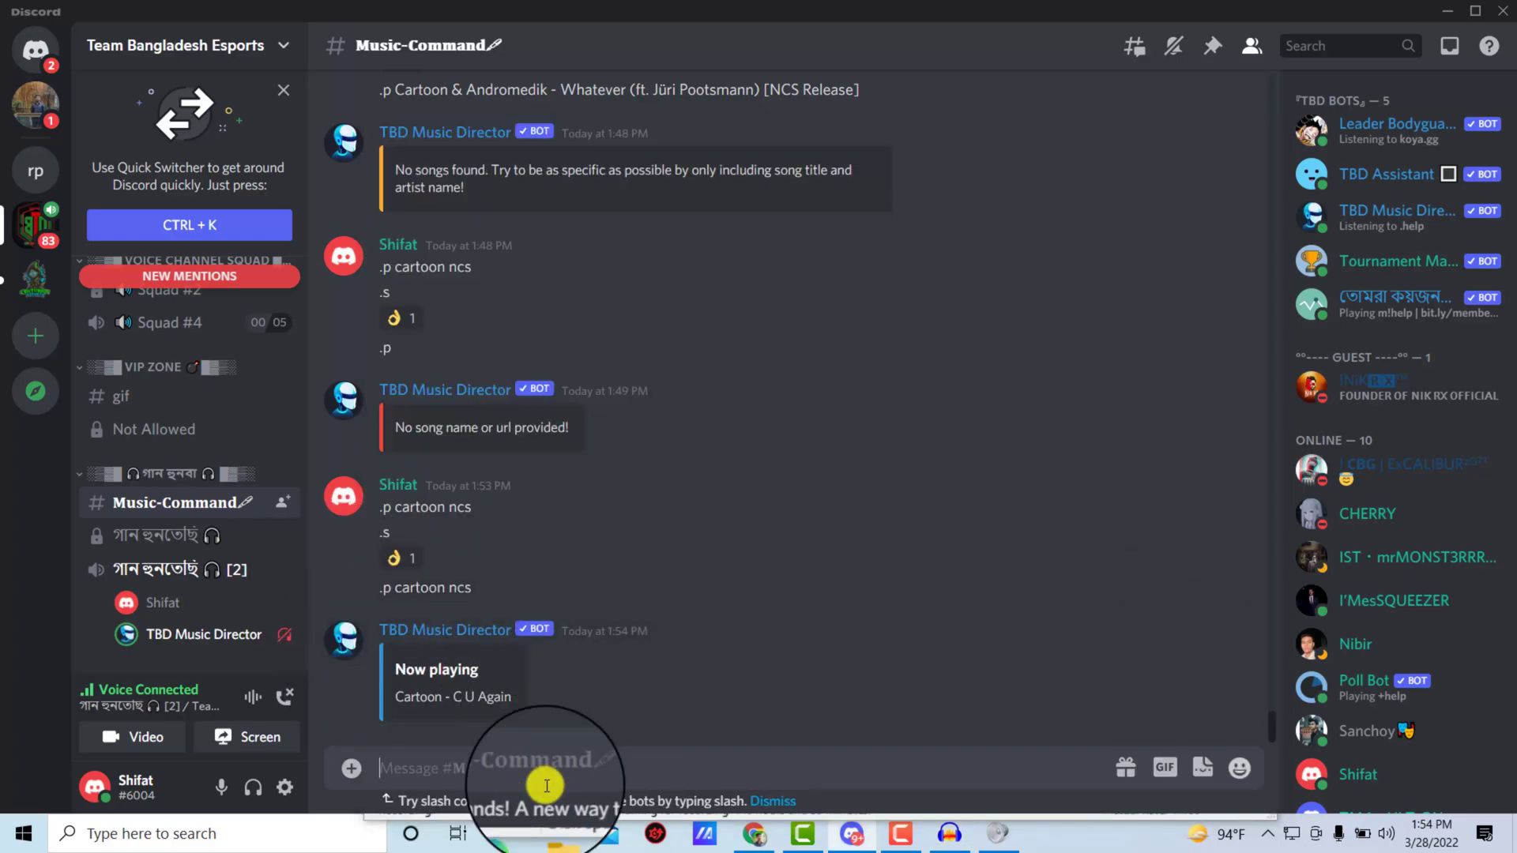
text(.p)
key(Return)
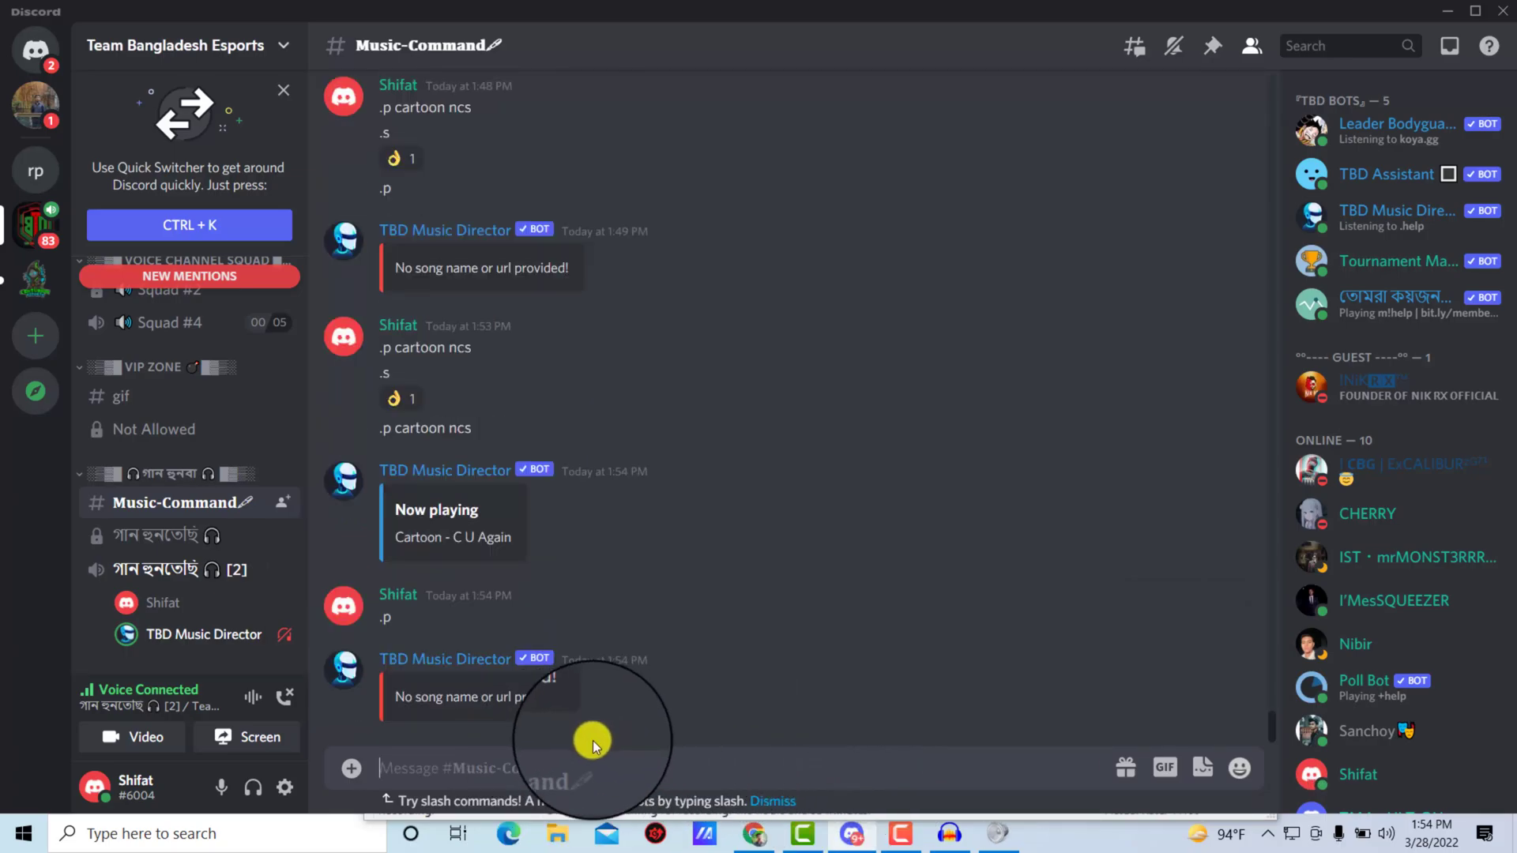
text(.s)
key(Return)
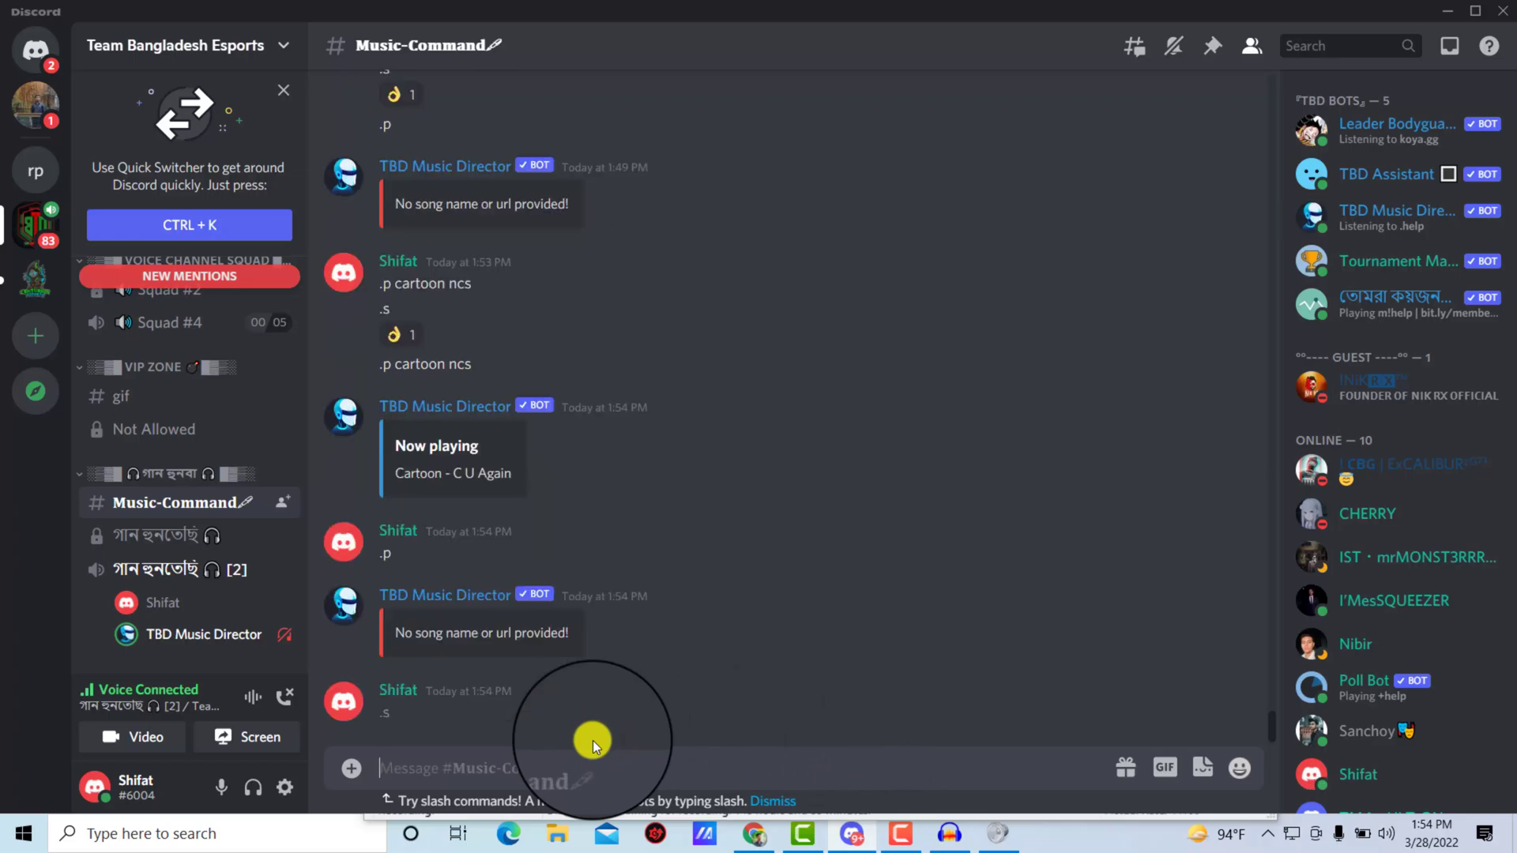
click(960, 836)
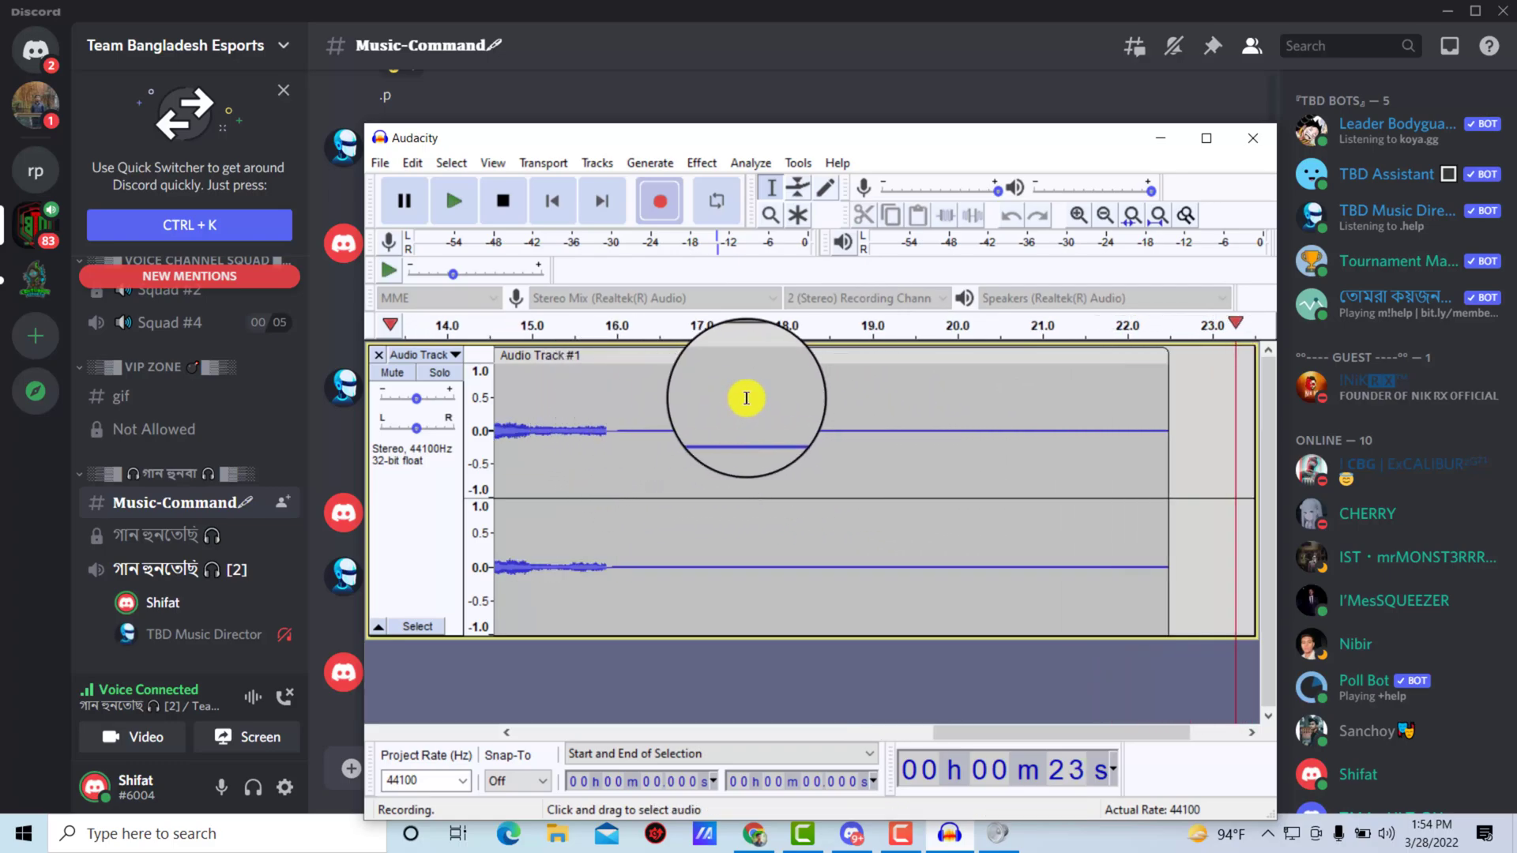
Stop recording, then play the stereo track from near 0 s and pause around 8 seconds.
click(510, 196)
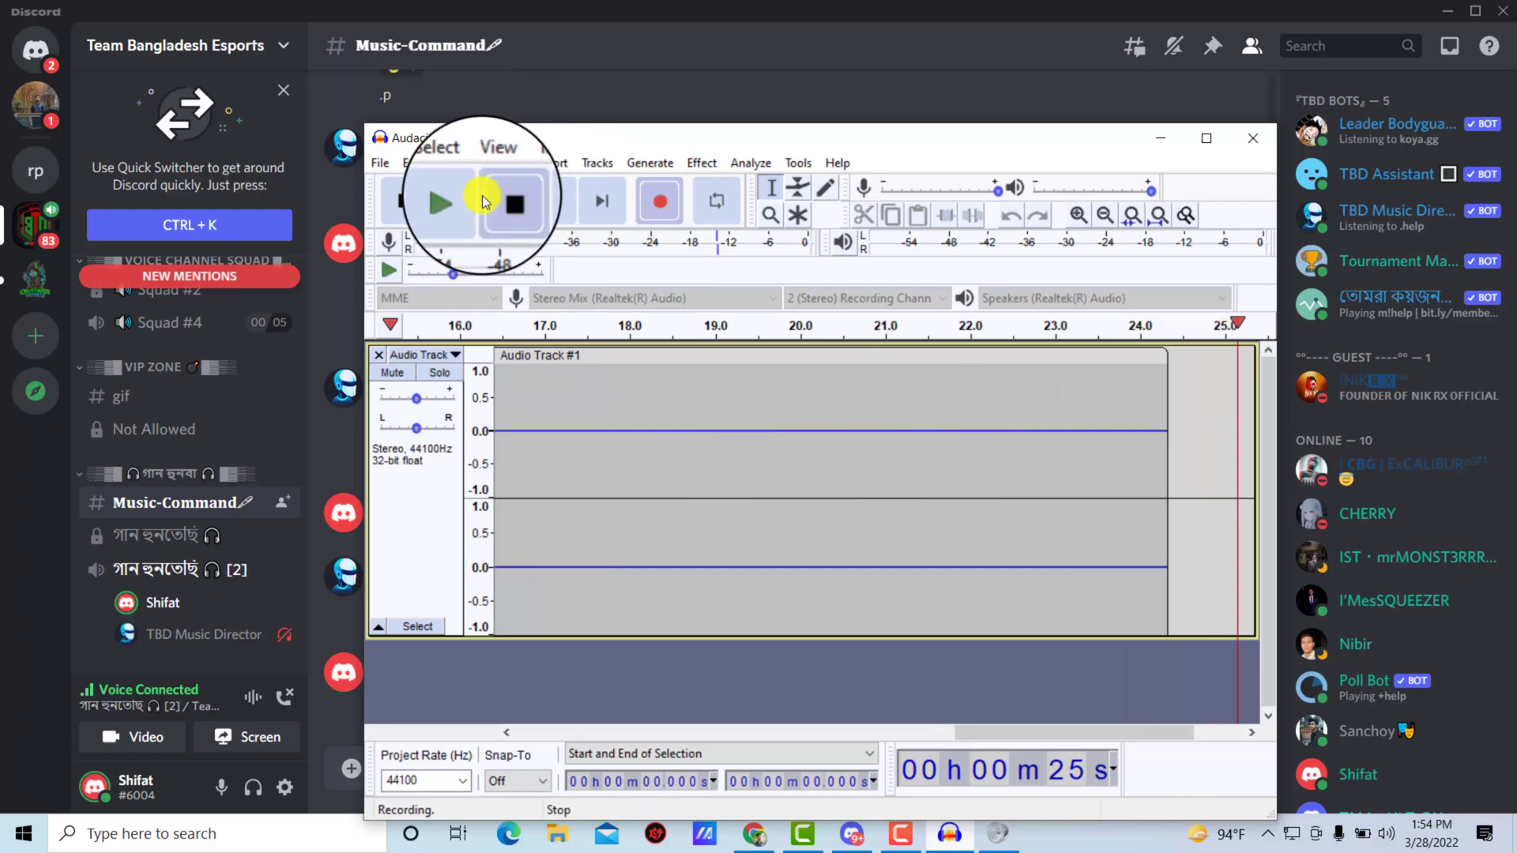
click(627, 379)
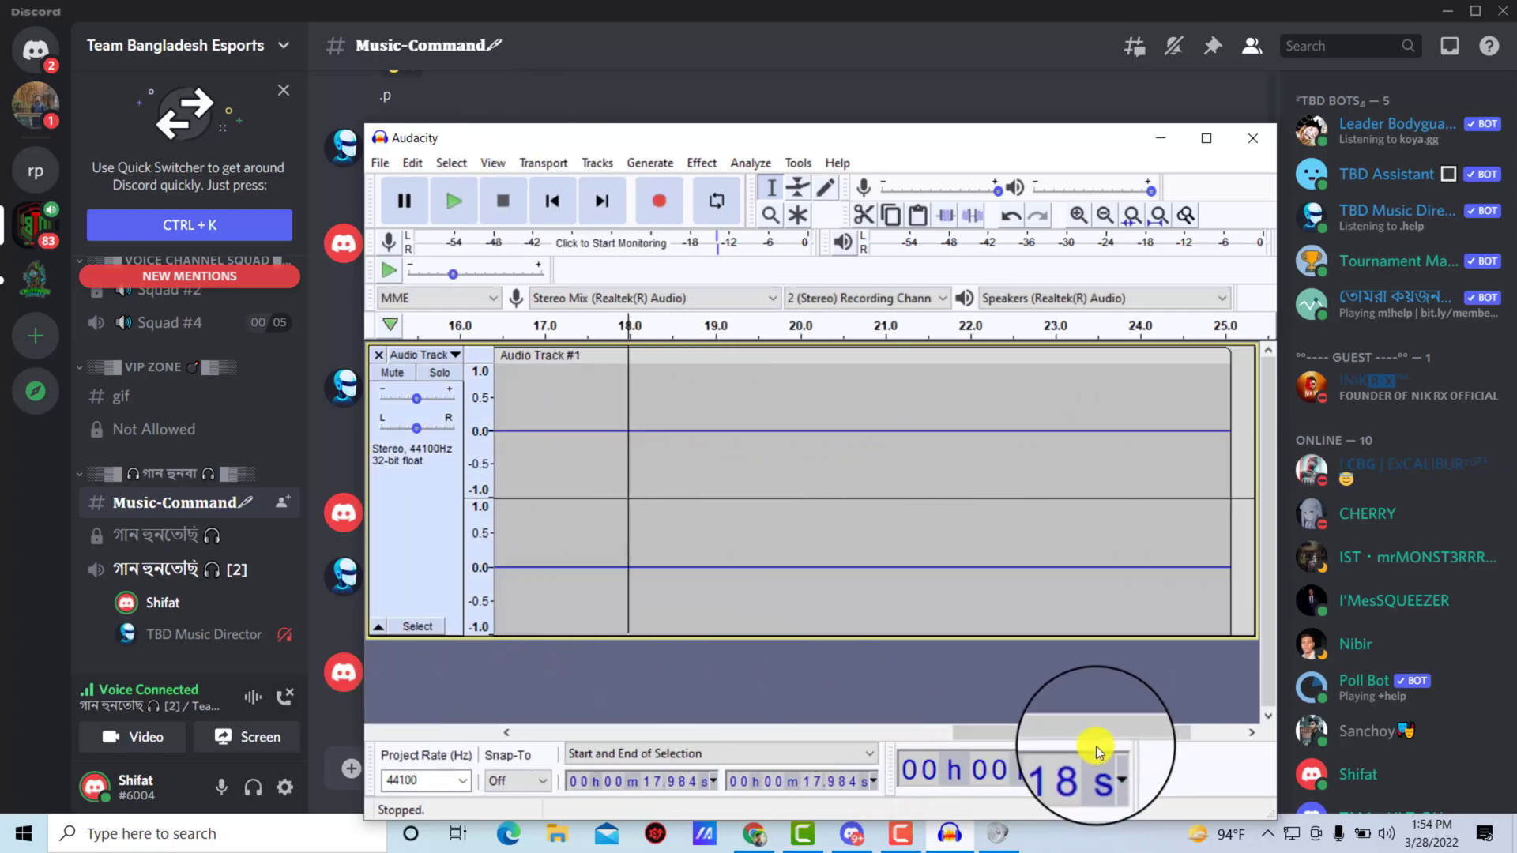
drag(1083, 733, 563, 732)
click(514, 398)
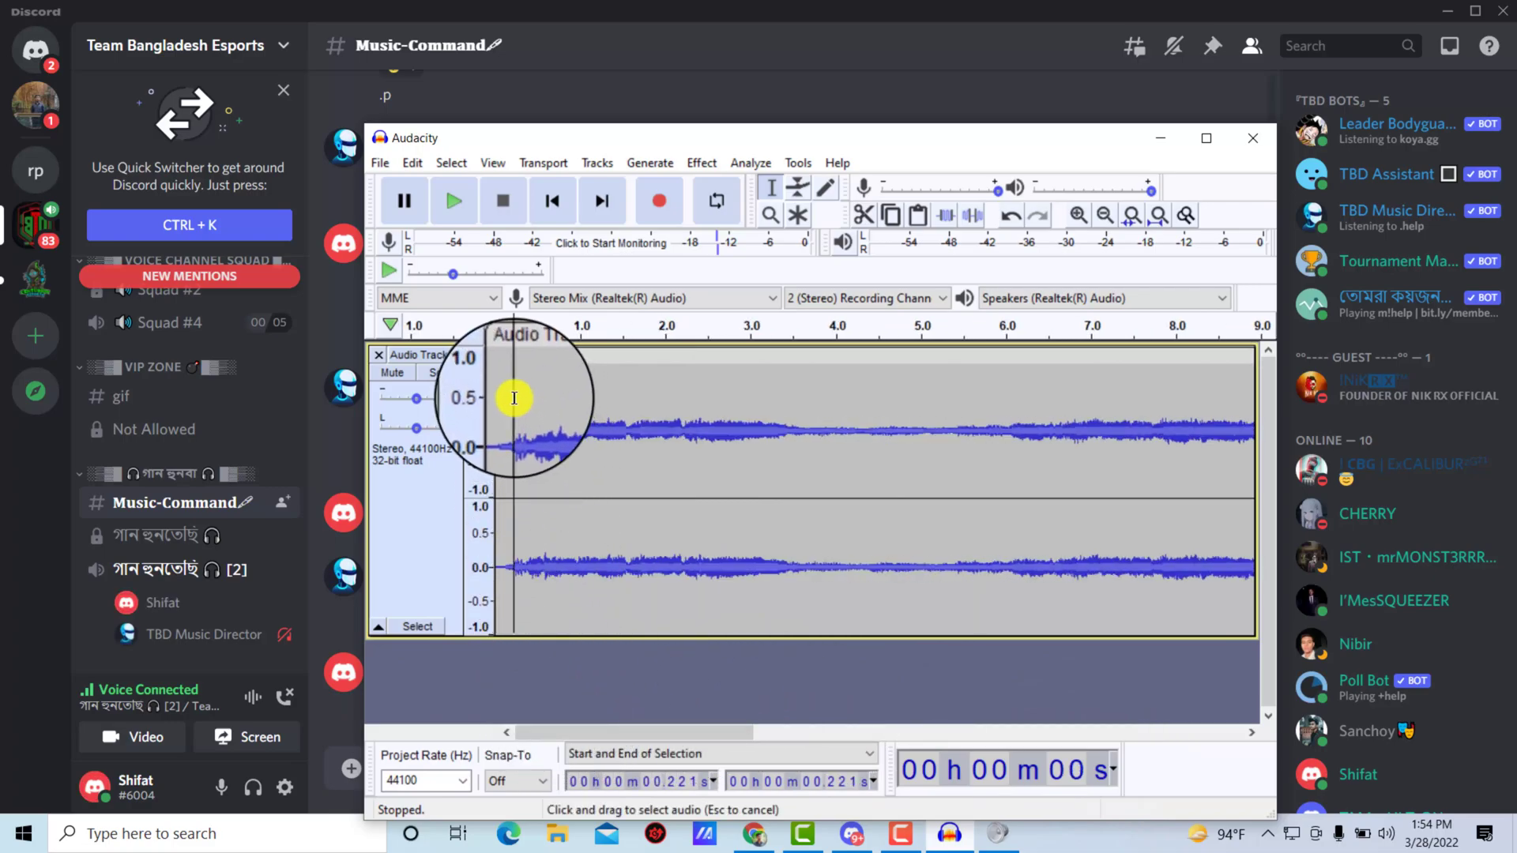
key(space)
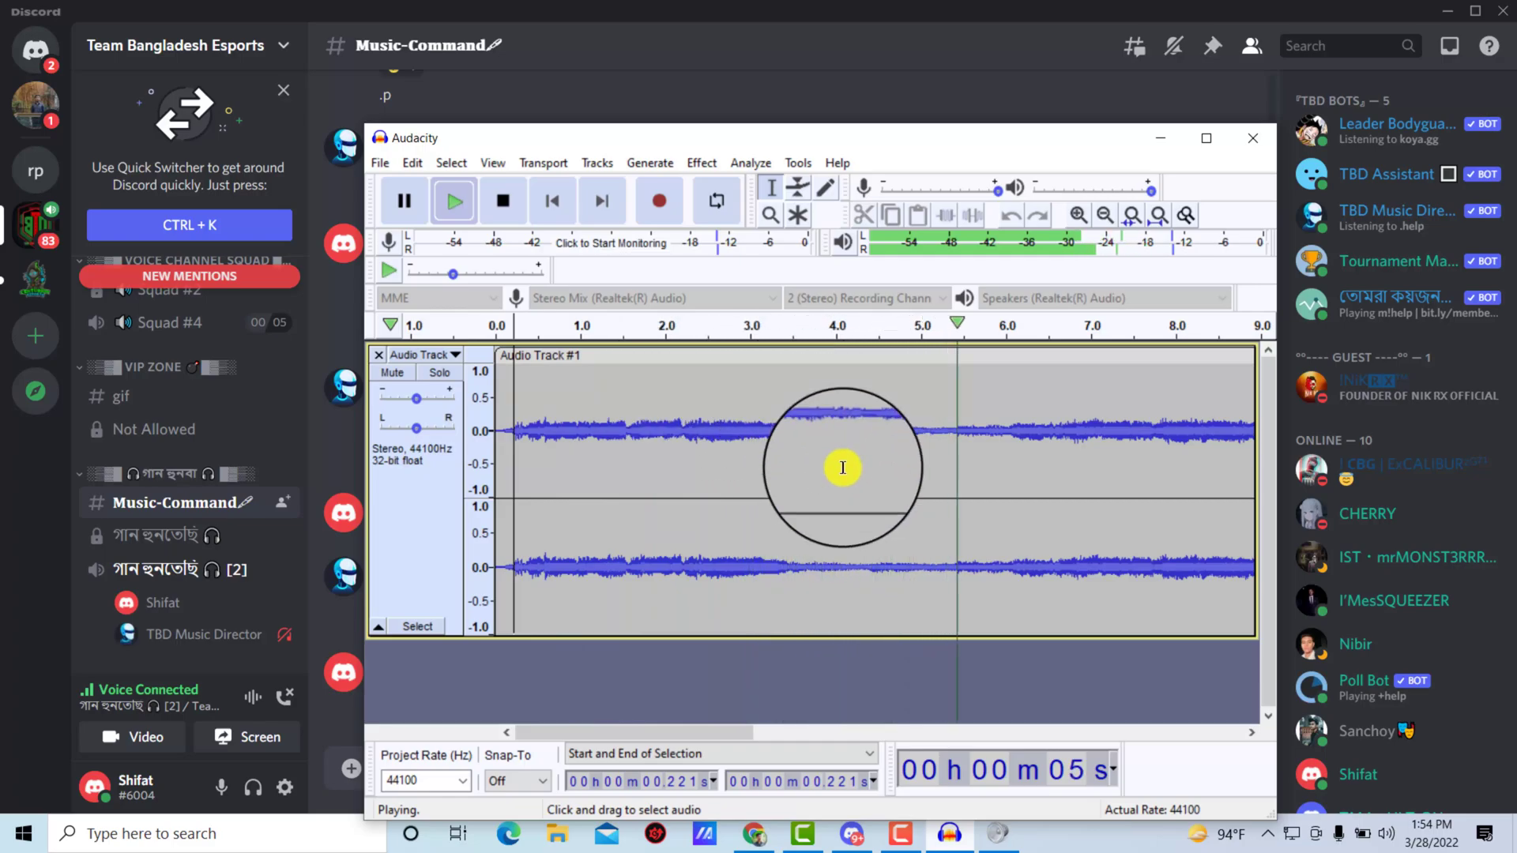
click(404, 201)
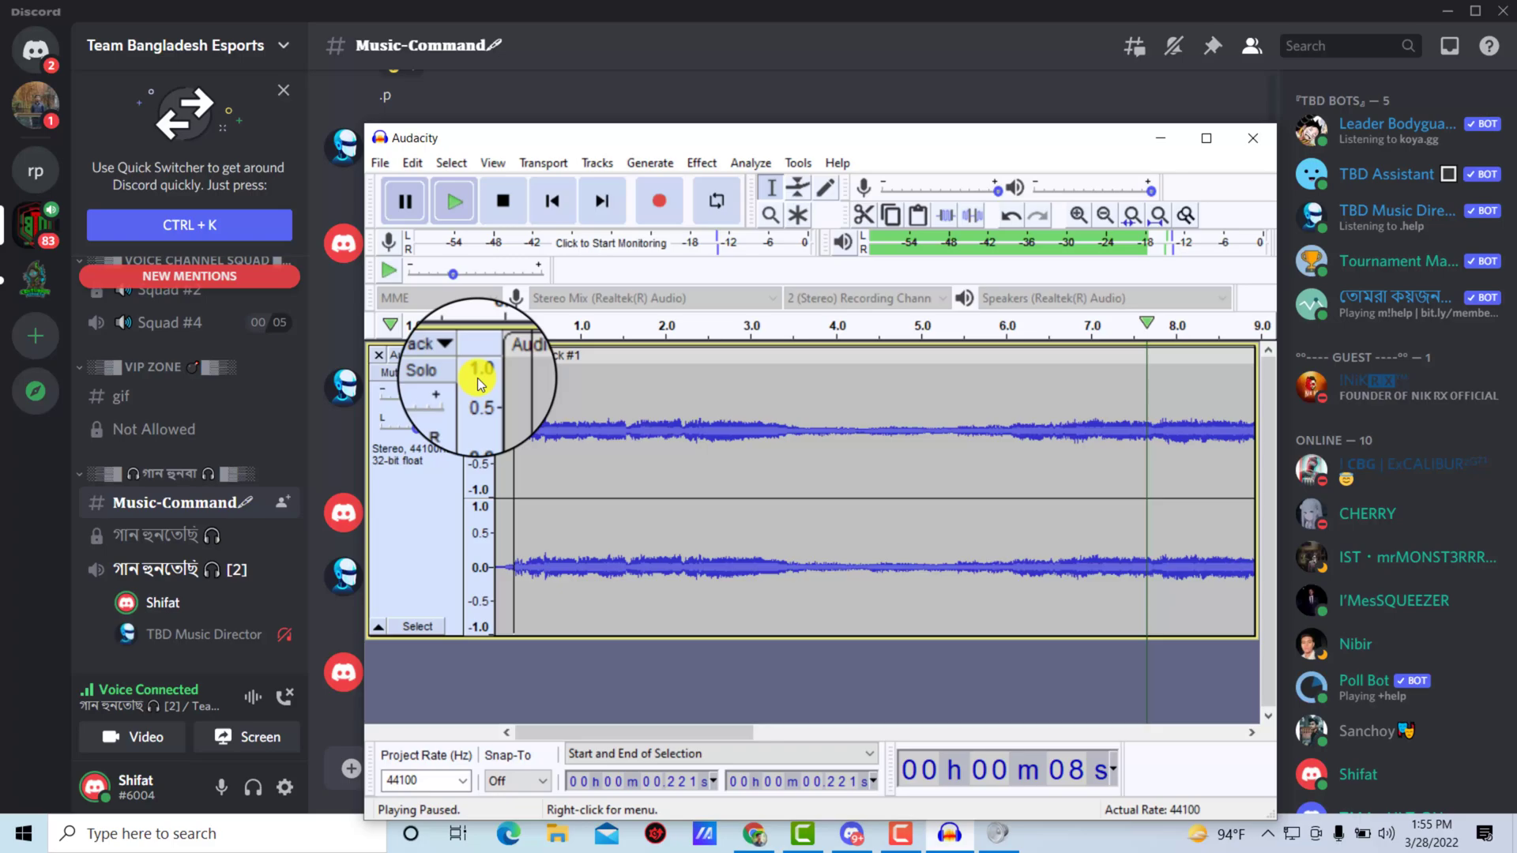
Export the recorded track via File > Export as MP3, accepting the default metadata tags.
drag(484, 149, 500, 159)
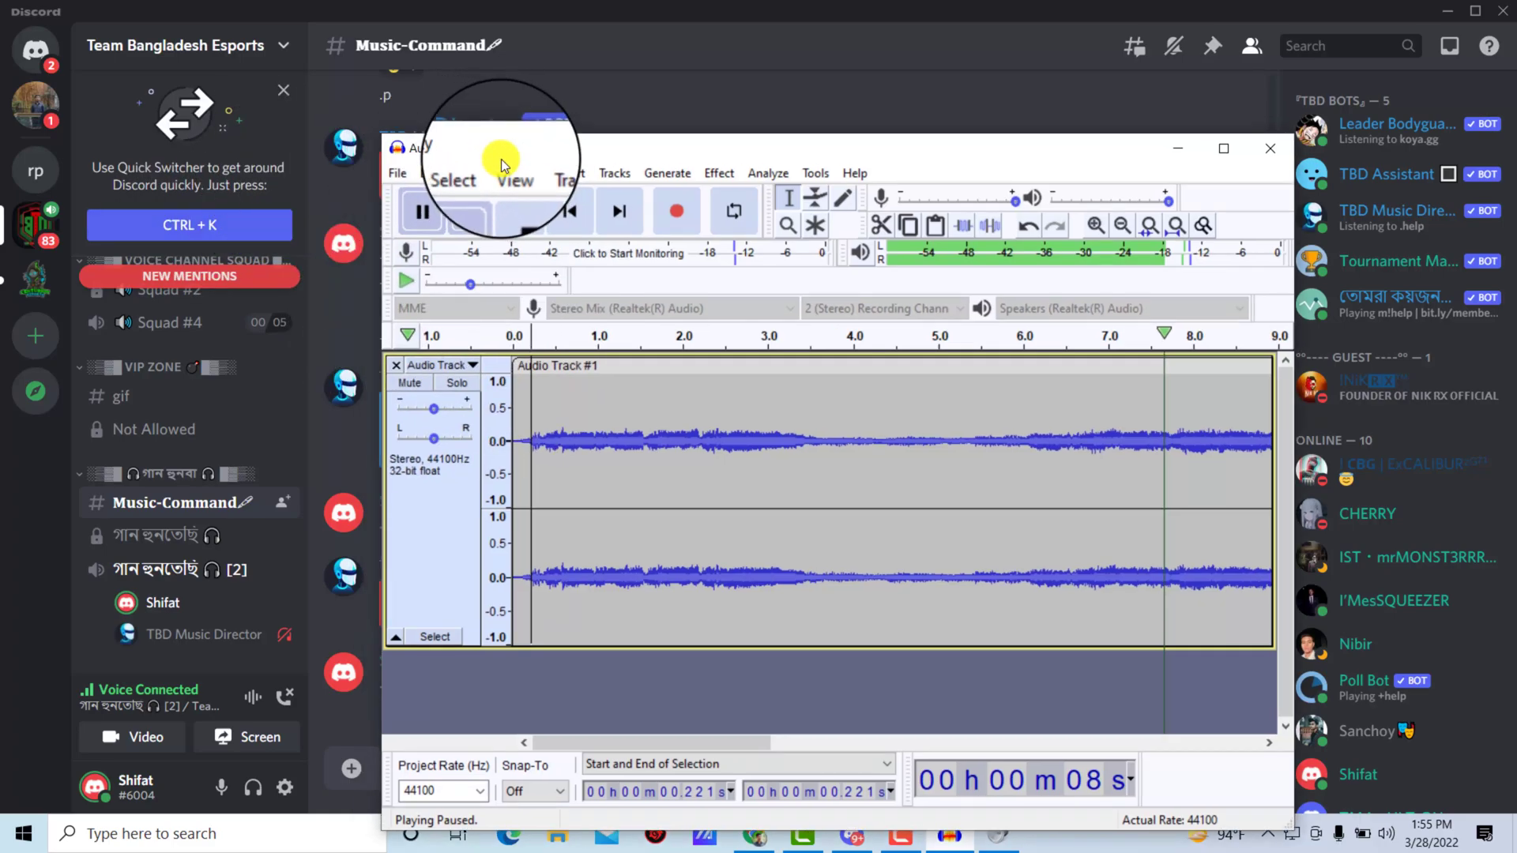
click(401, 177)
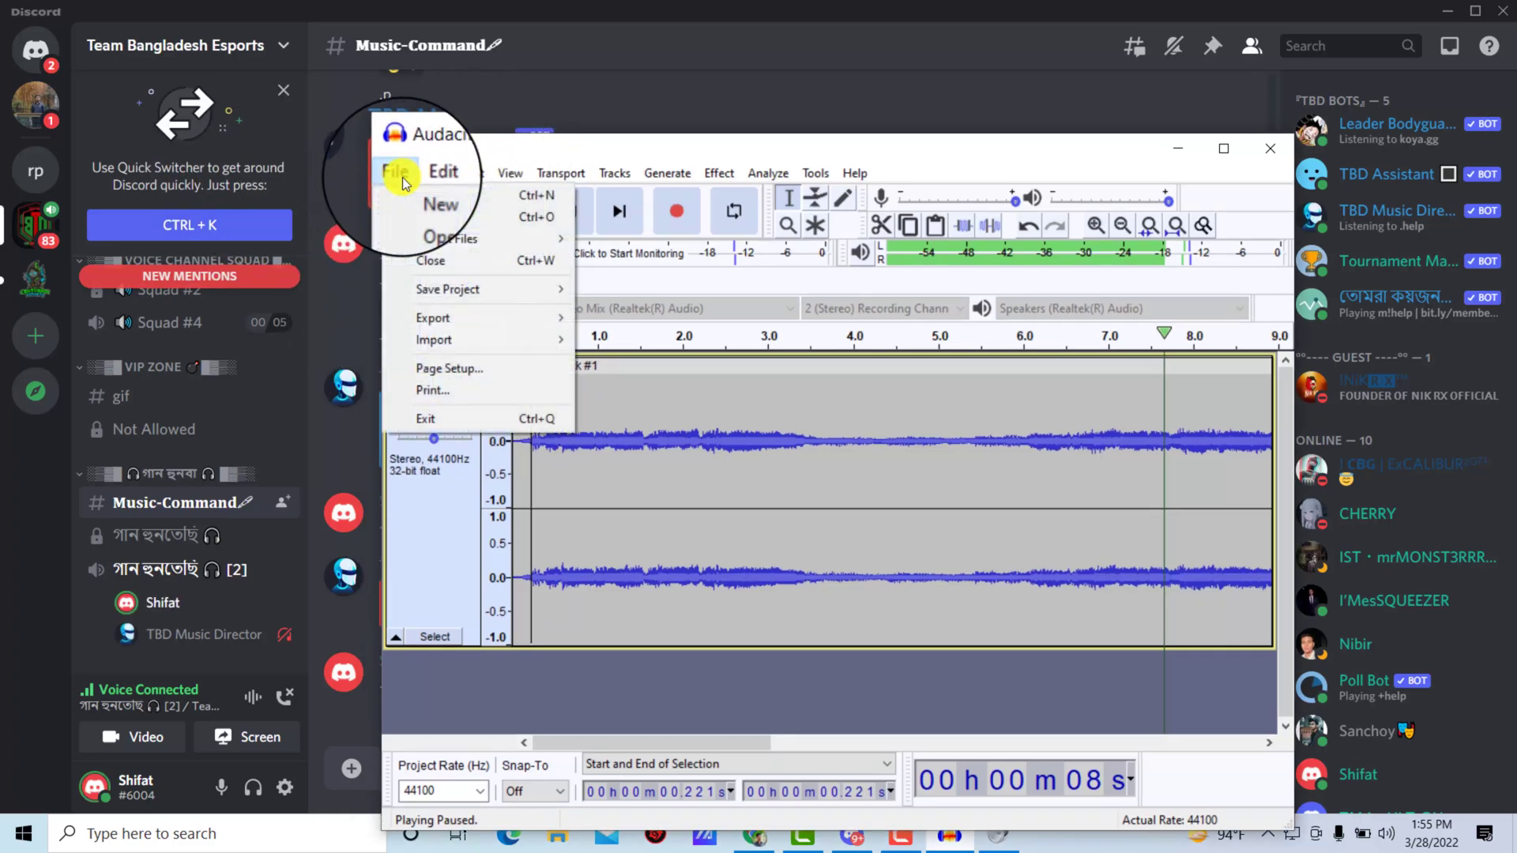
mouse_move(433, 317)
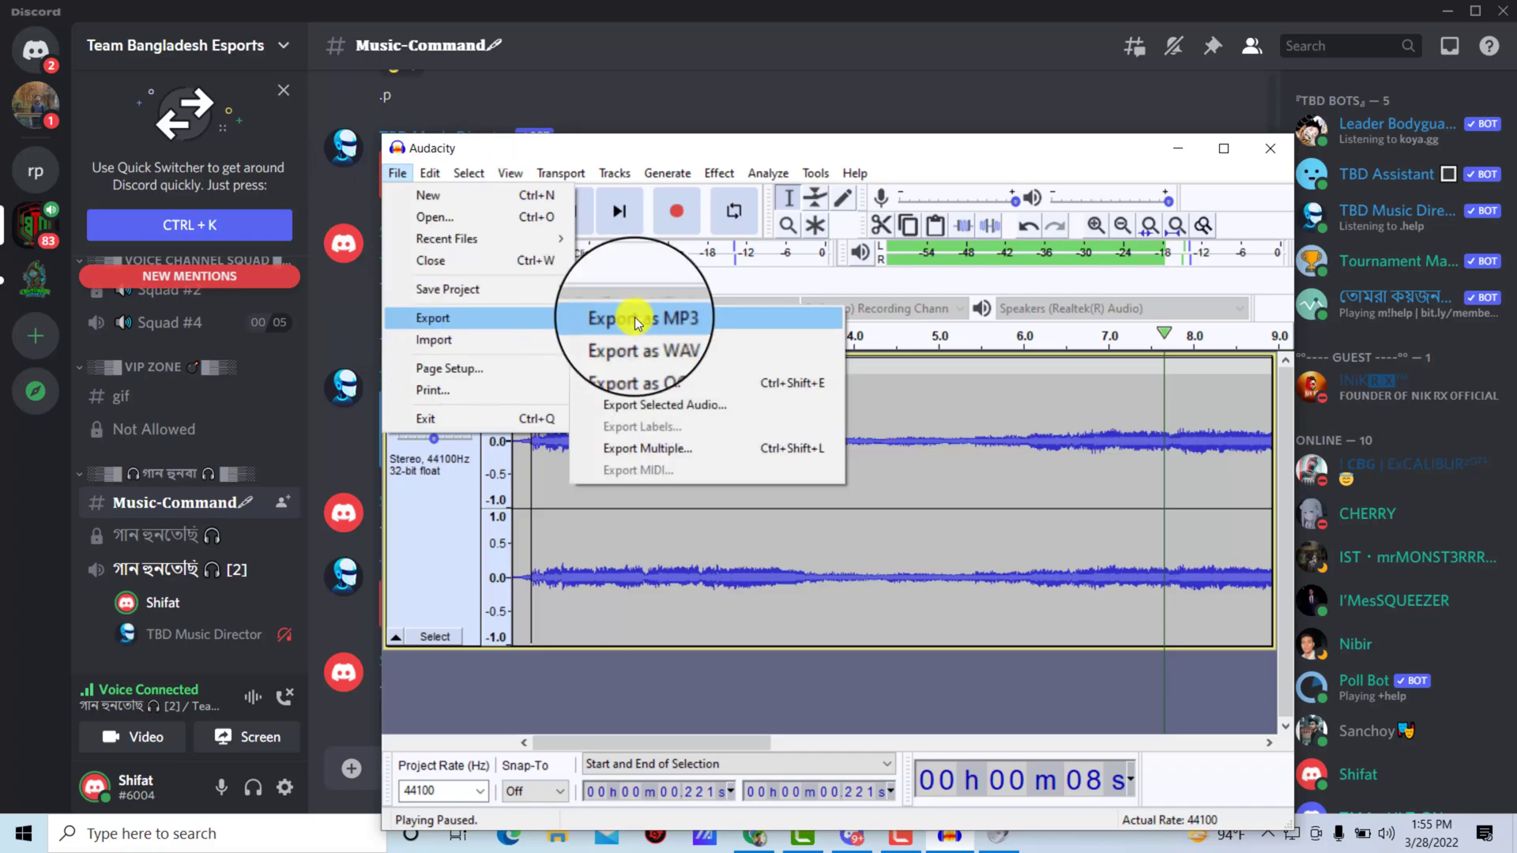
click(634, 316)
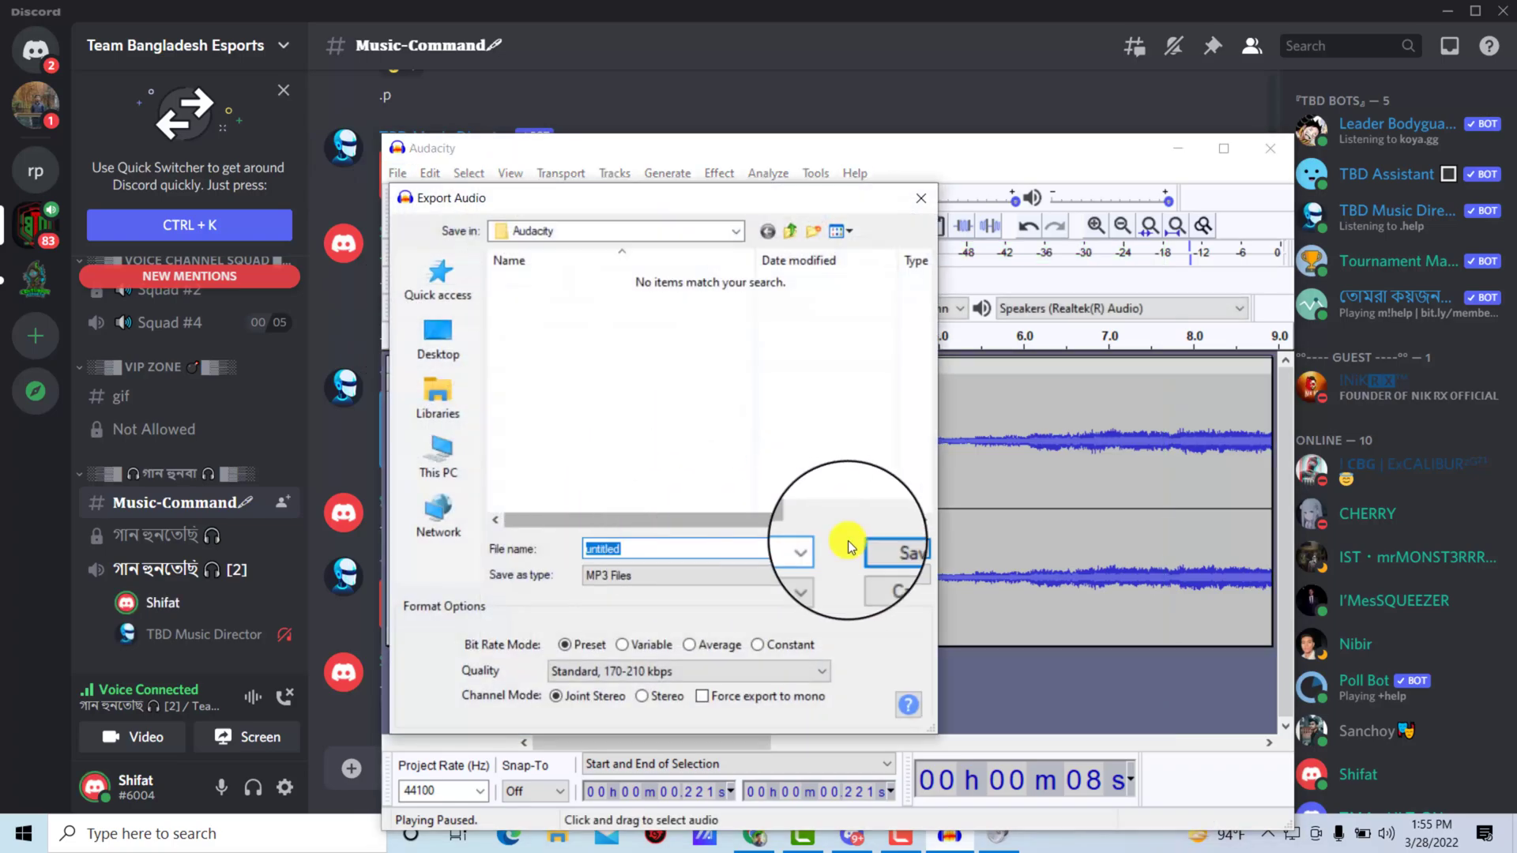
click(908, 553)
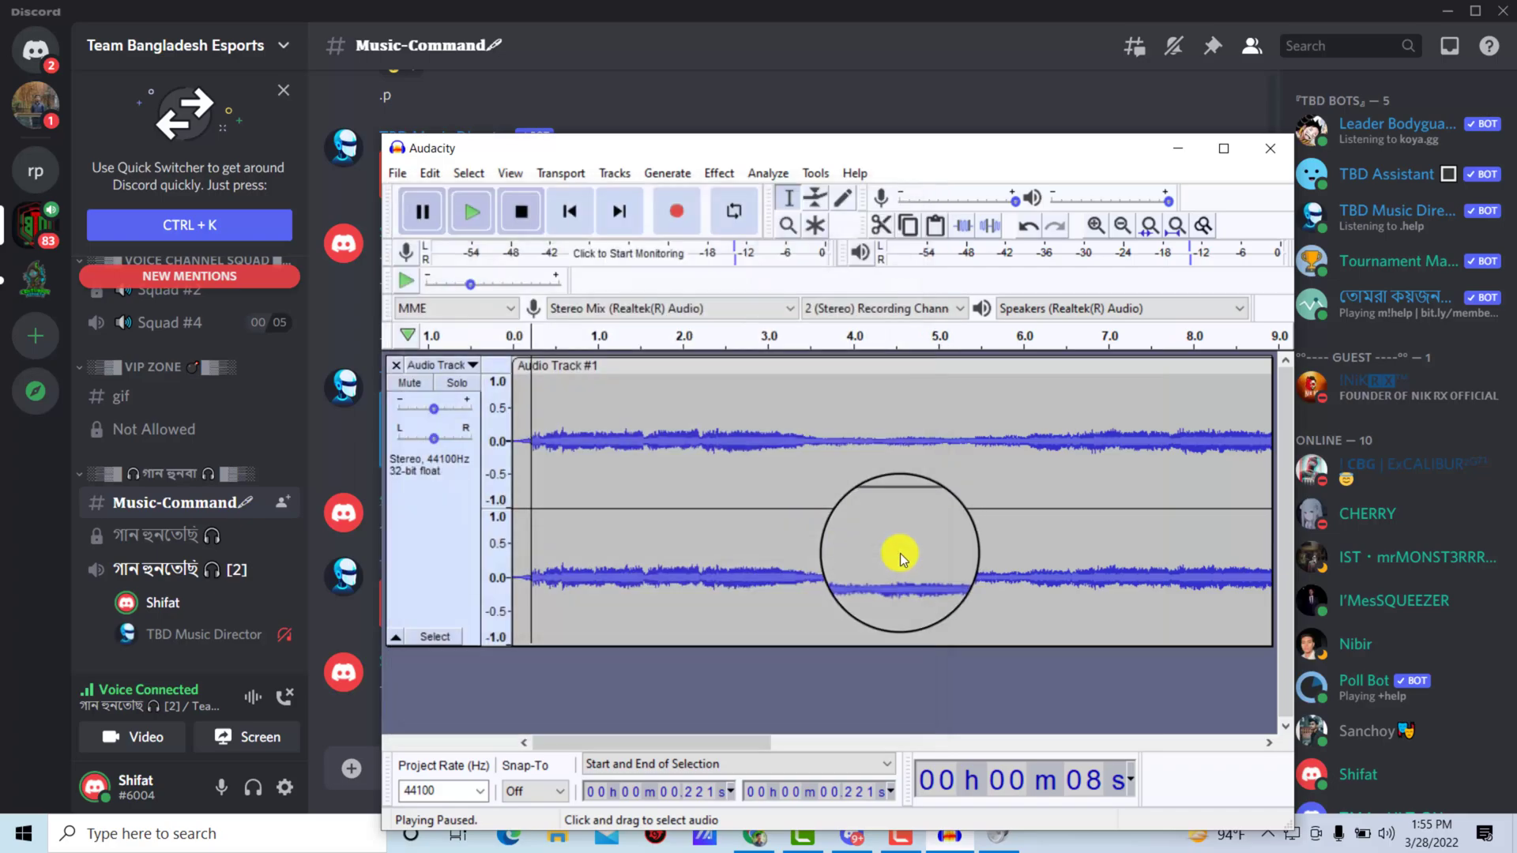
click(902, 656)
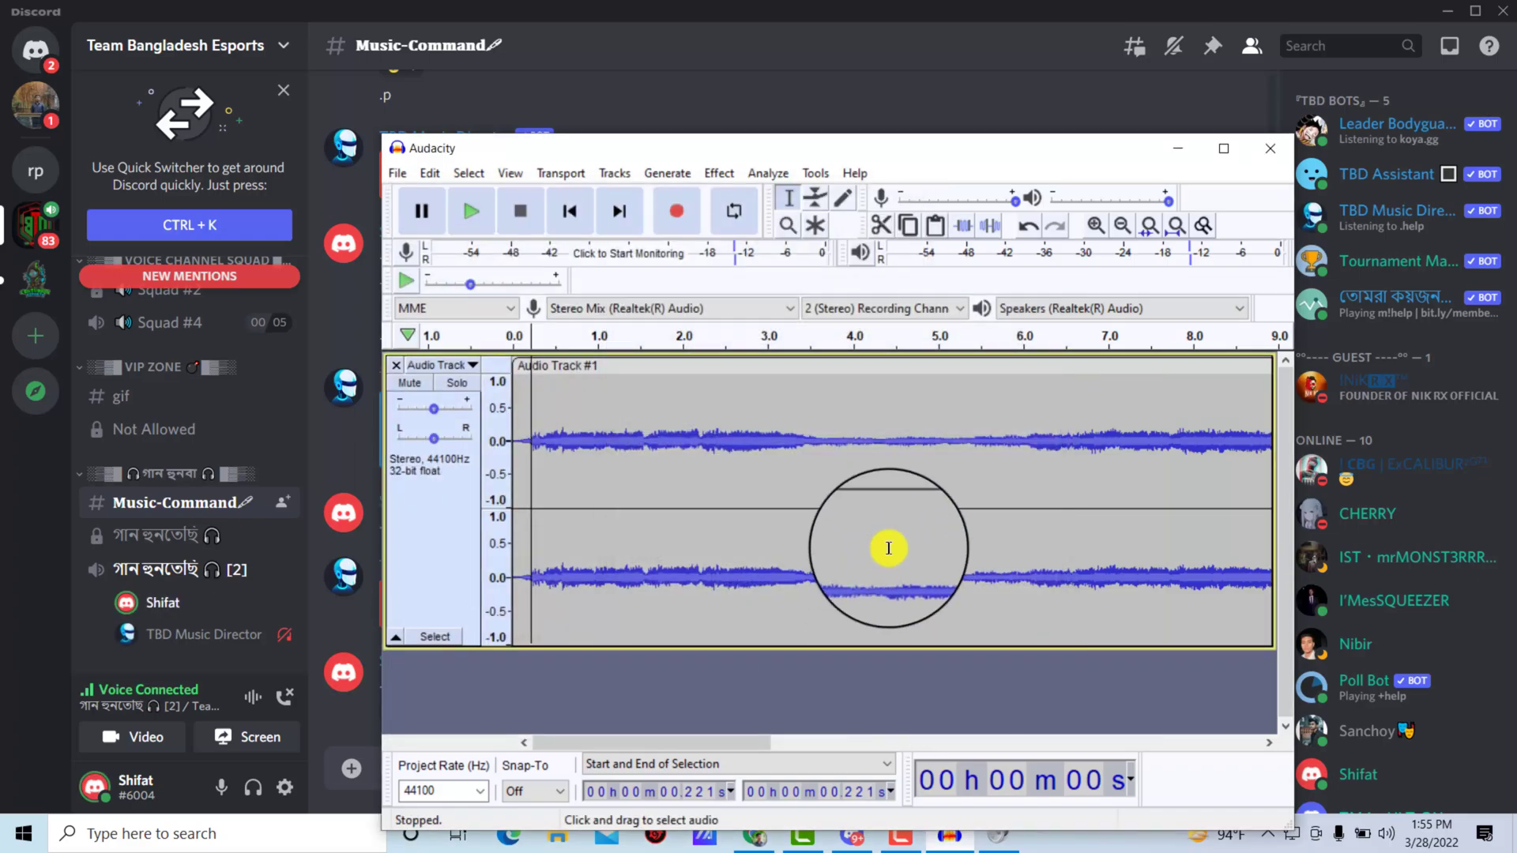